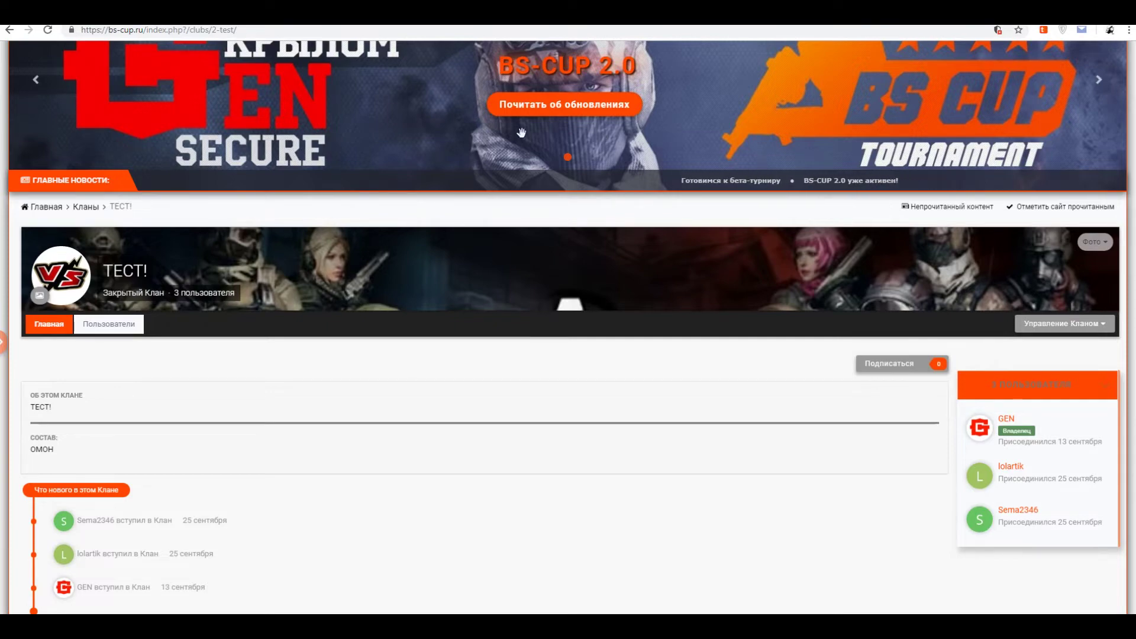
- Browse the popular clans in the clan list and join the closed clan Russian_Stars
scroll(599, 129, "up", 3)
left_click(472, 156)
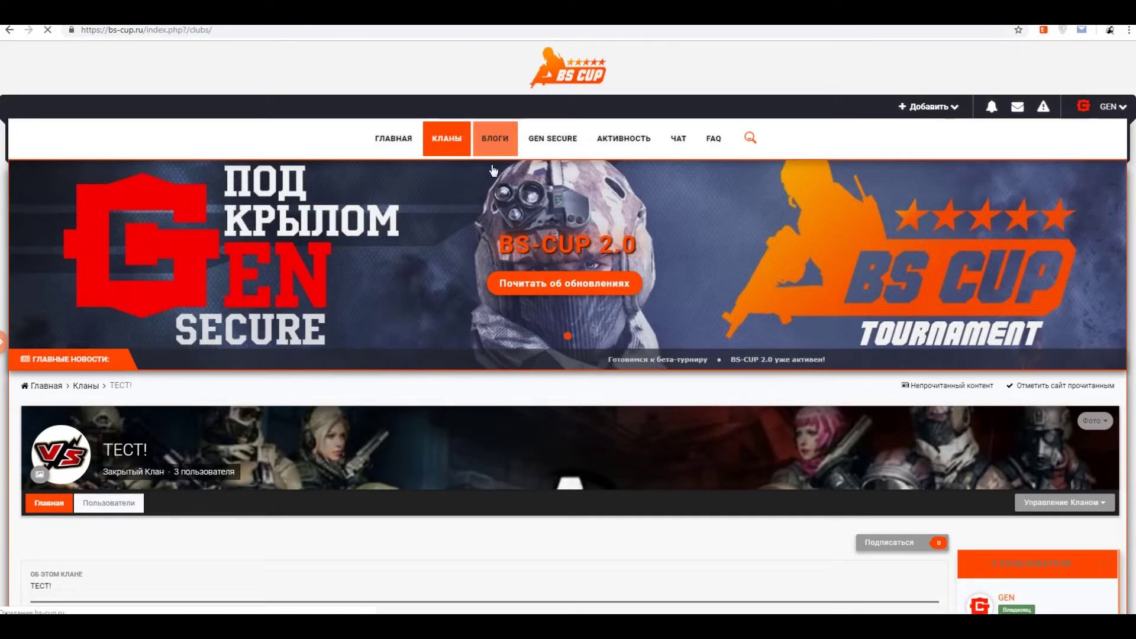
scroll(530, 223, "down", 4)
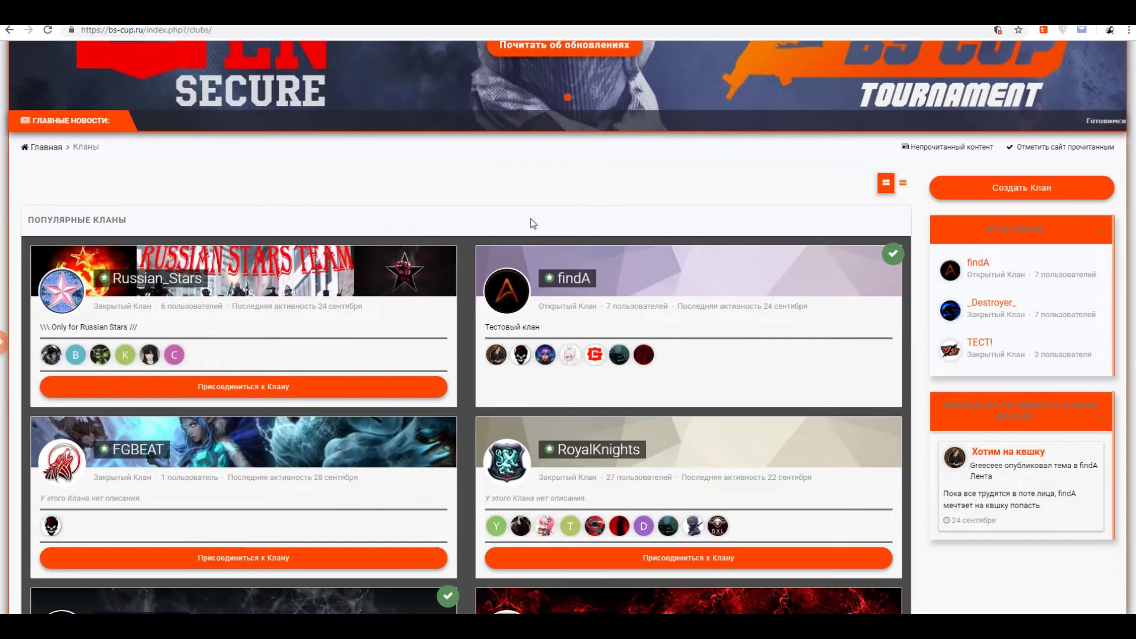
scroll(524, 202, "down", 3)
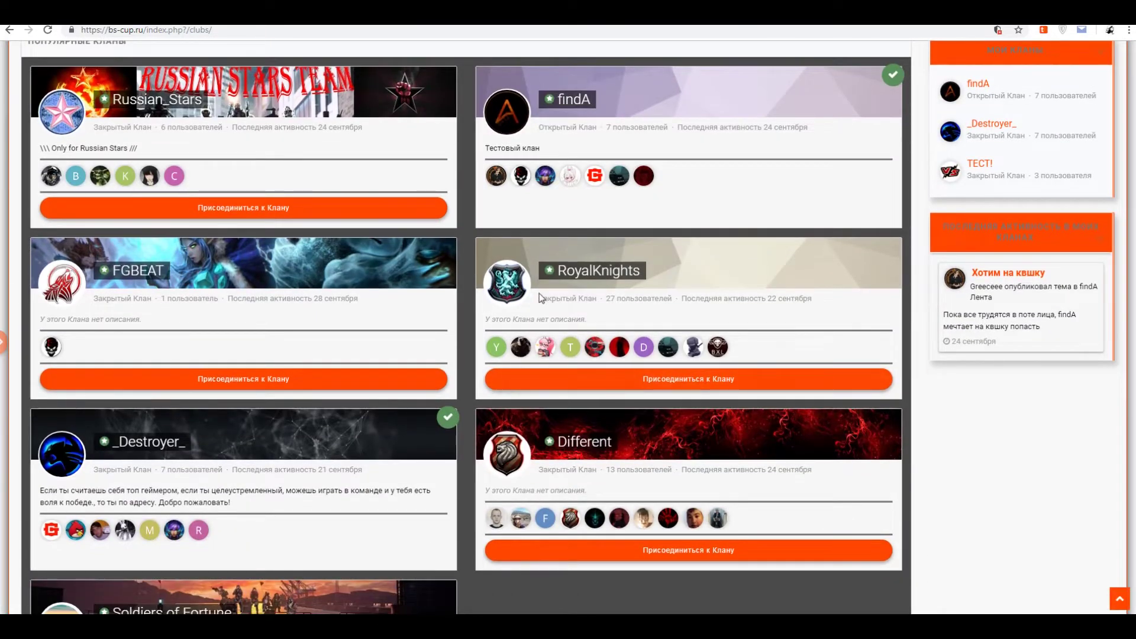
scroll(511, 311, "up", 5)
scroll(513, 311, "down", 2)
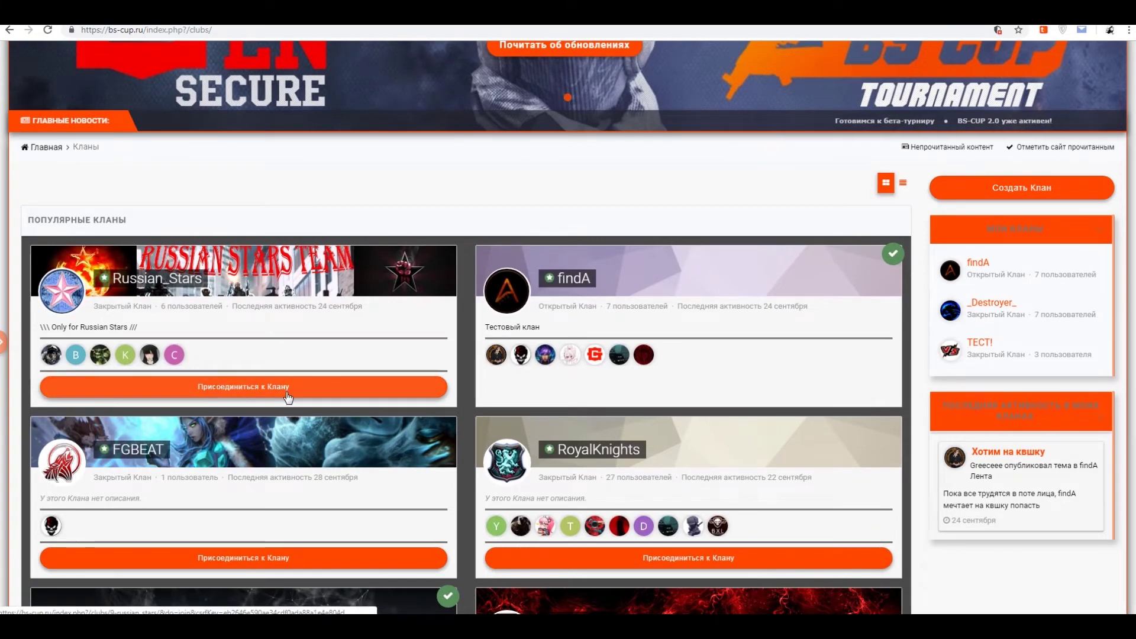
left_click(268, 386)
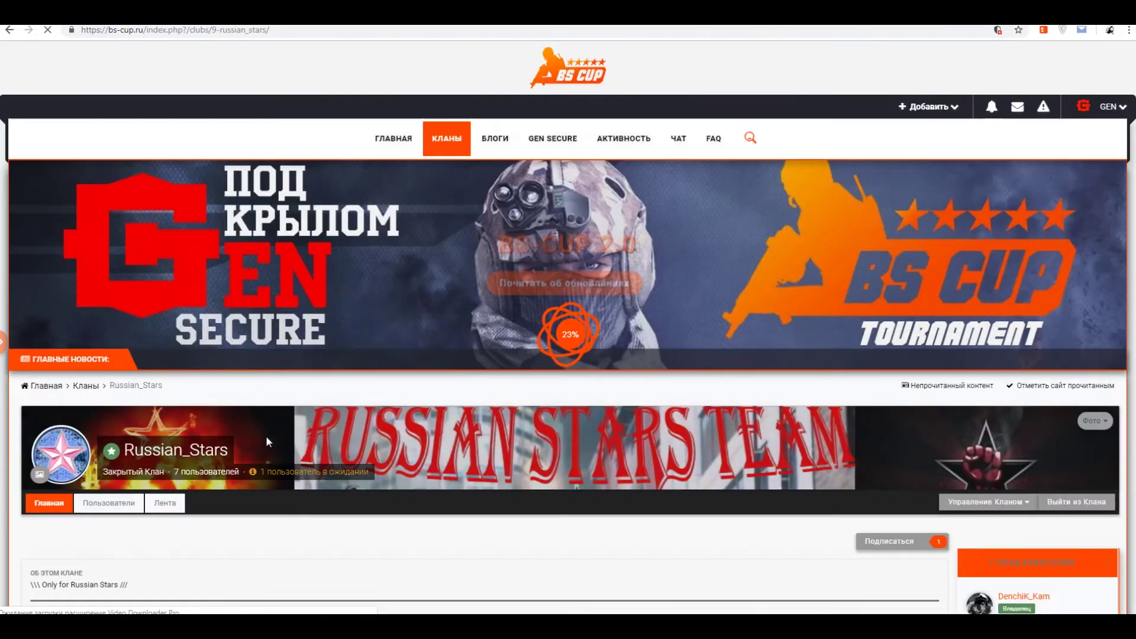
- Examine the Russian_Stars clan page, including its roster, pending access requests and recent activity
scroll(337, 325, "down", 10)
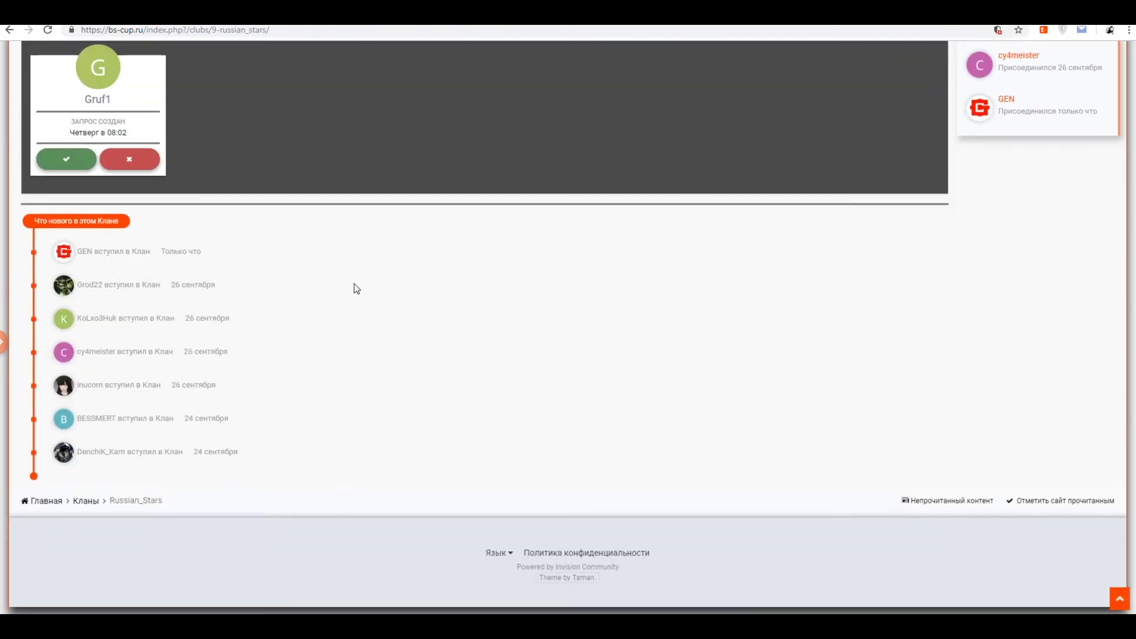
scroll(153, 269, "up", 5)
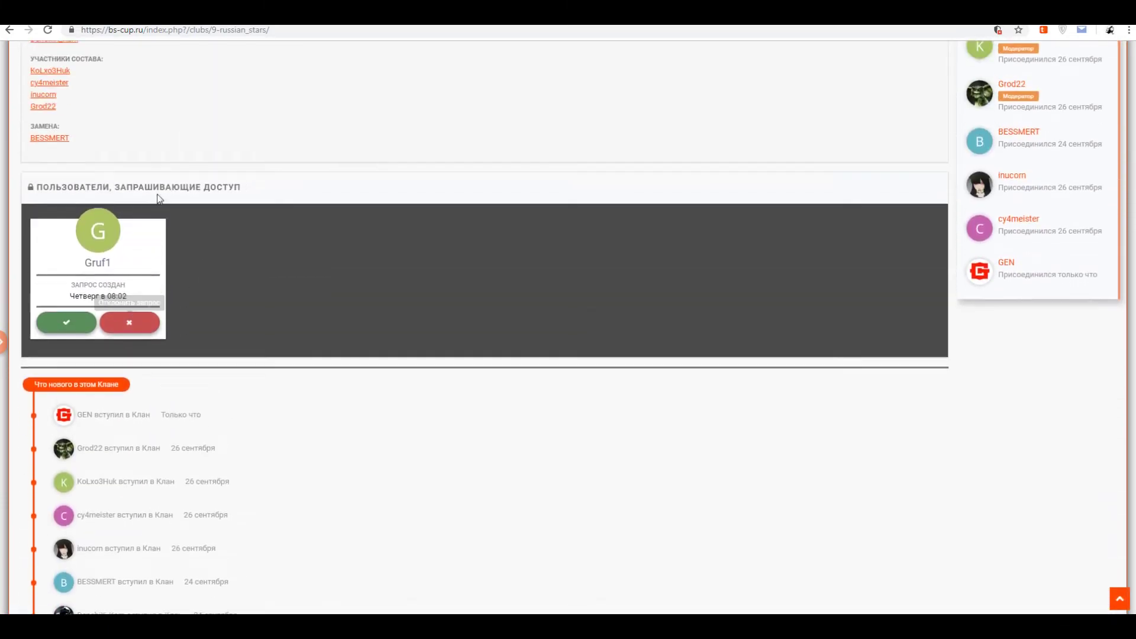
scroll(221, 295, "down", 2)
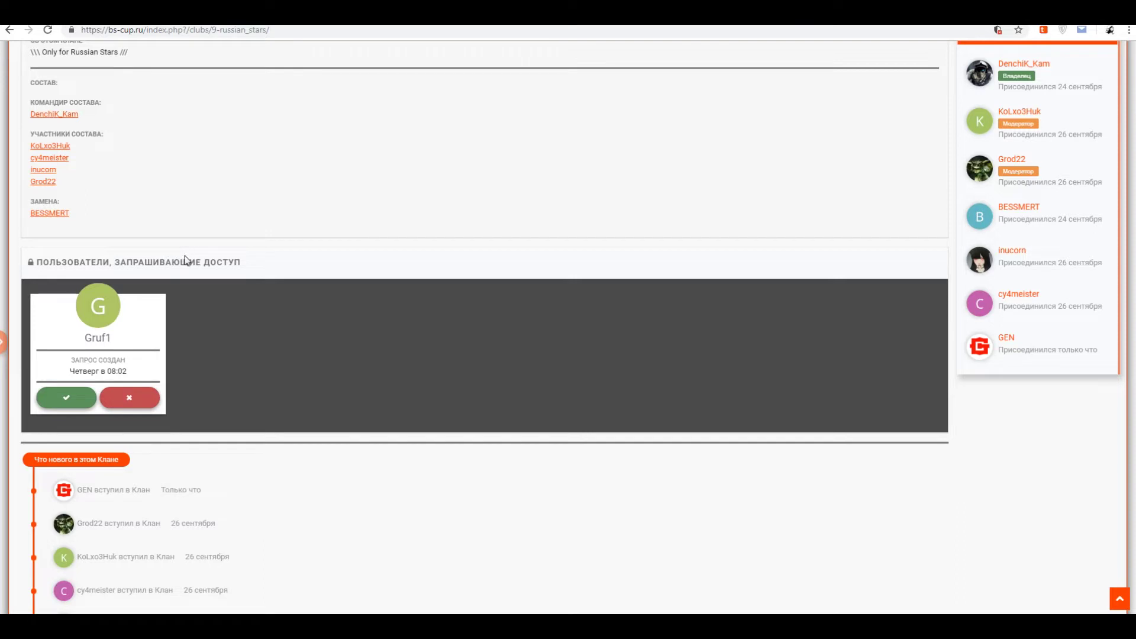
scroll(153, 327, "up", 2)
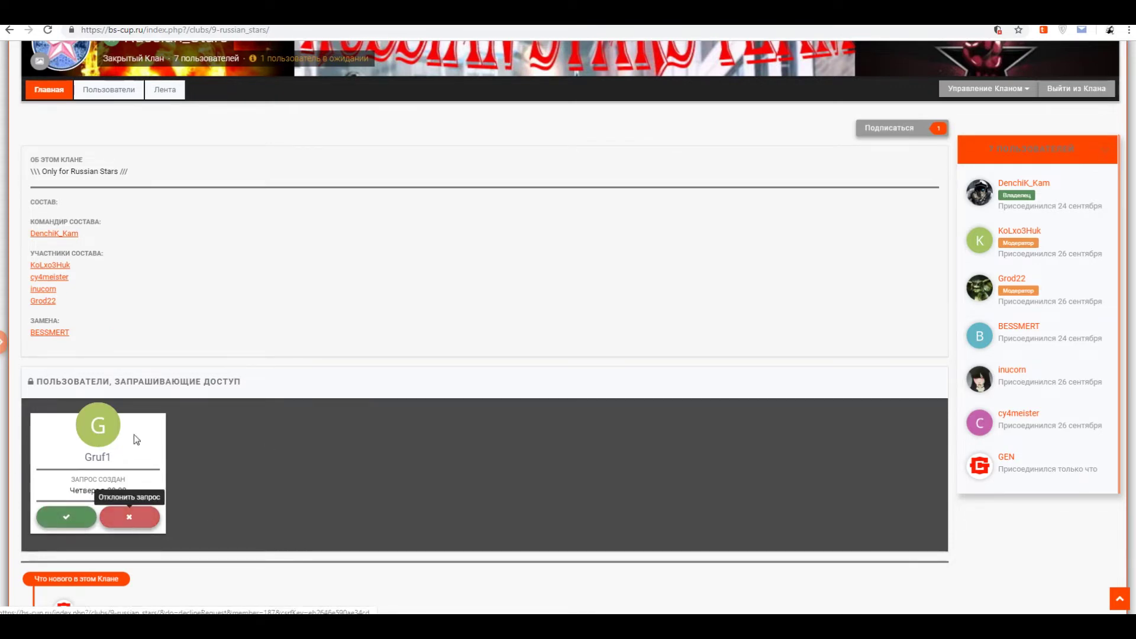
scroll(299, 355, "up", 7)
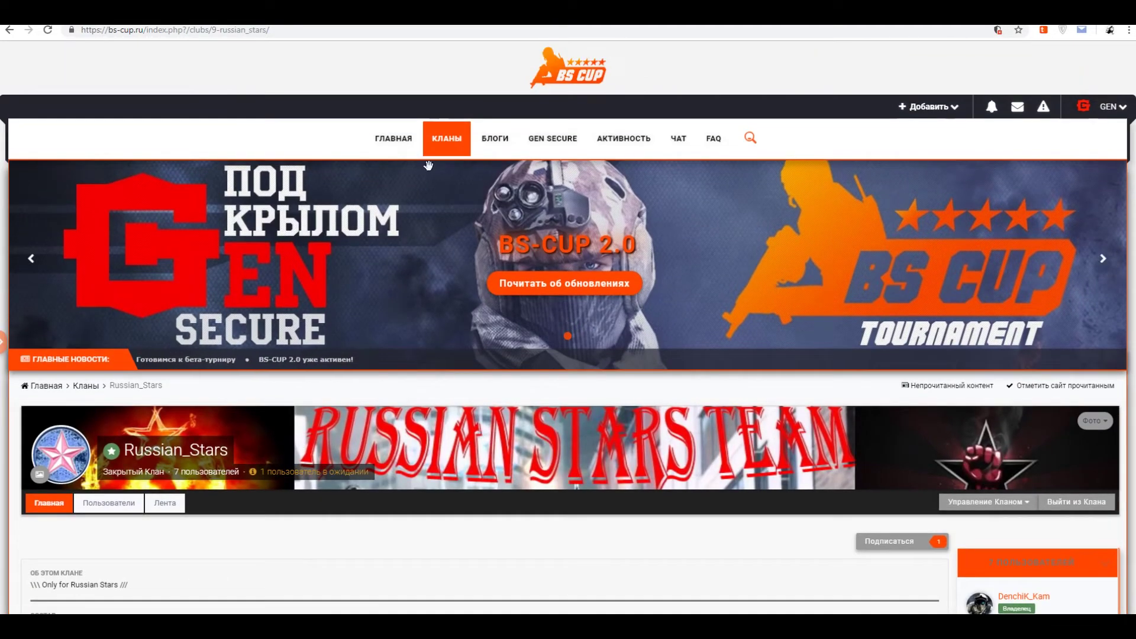
- Go back to the clan list and open the ТЕСТ! clan's page from page 2 of all clans
left_click(448, 140)
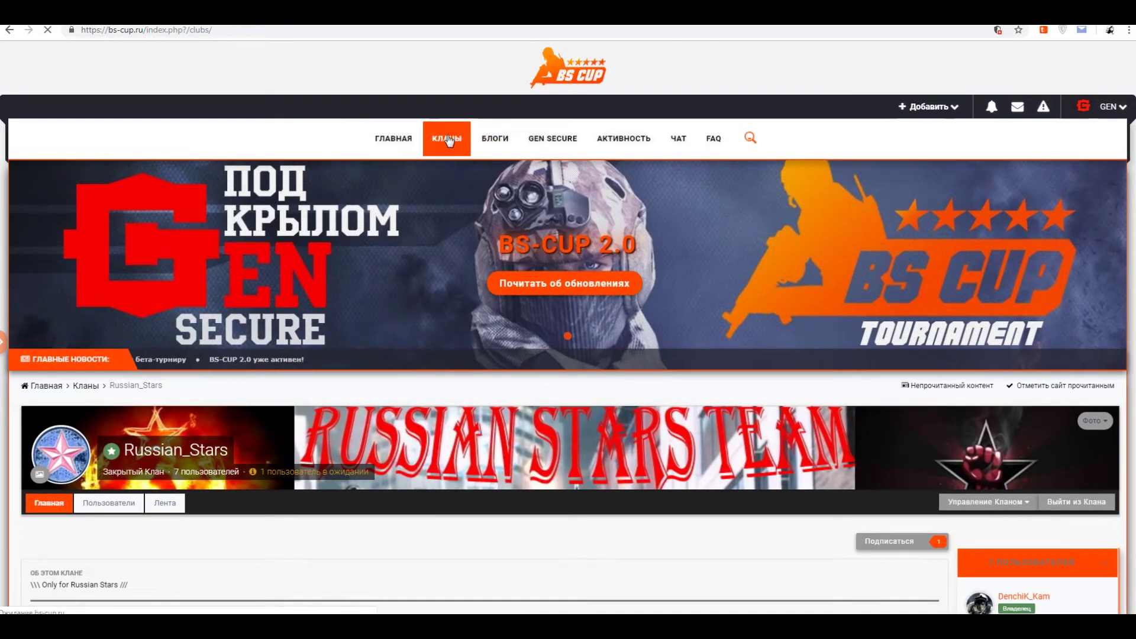
scroll(499, 126, "down", 5)
scroll(498, 126, "down", 20)
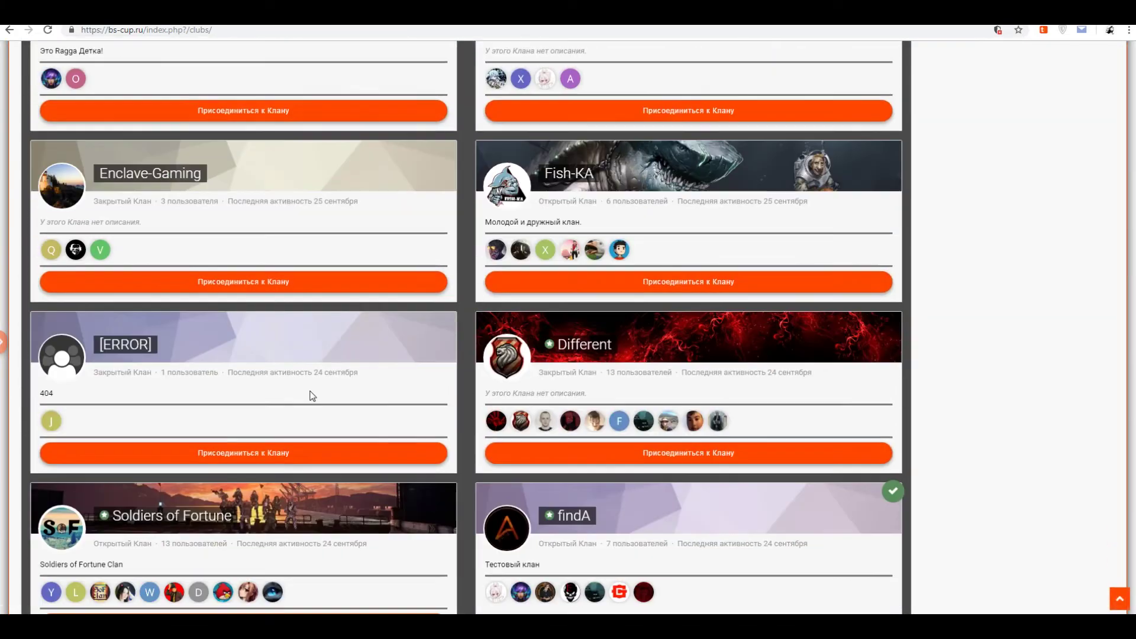
scroll(312, 396, "down", 7)
left_click(50, 467)
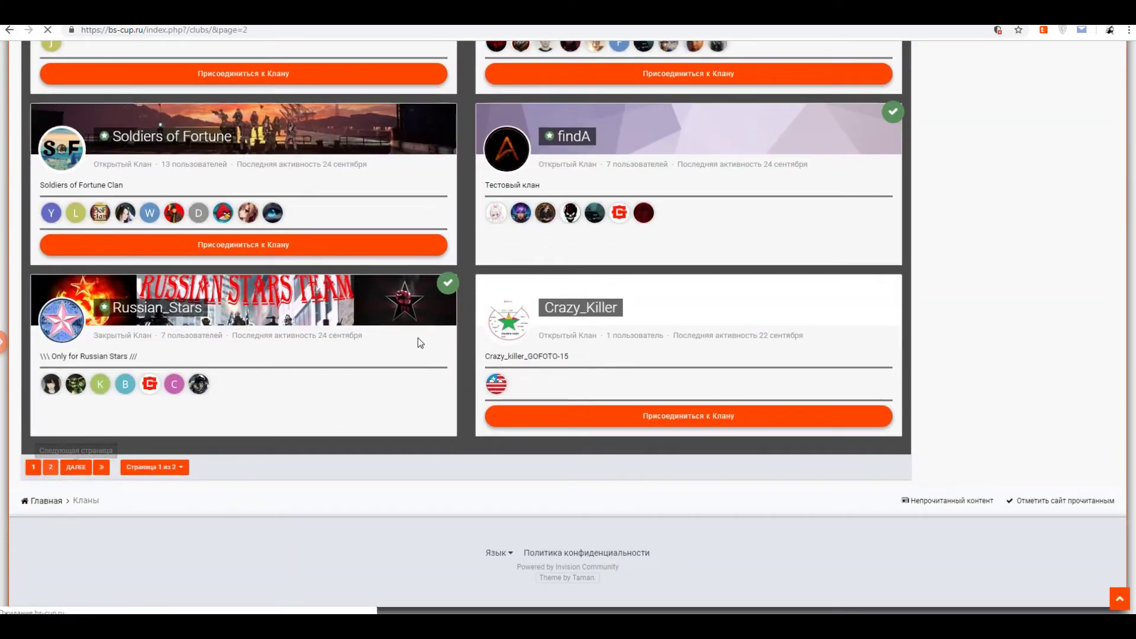
scroll(582, 349, "down", 15)
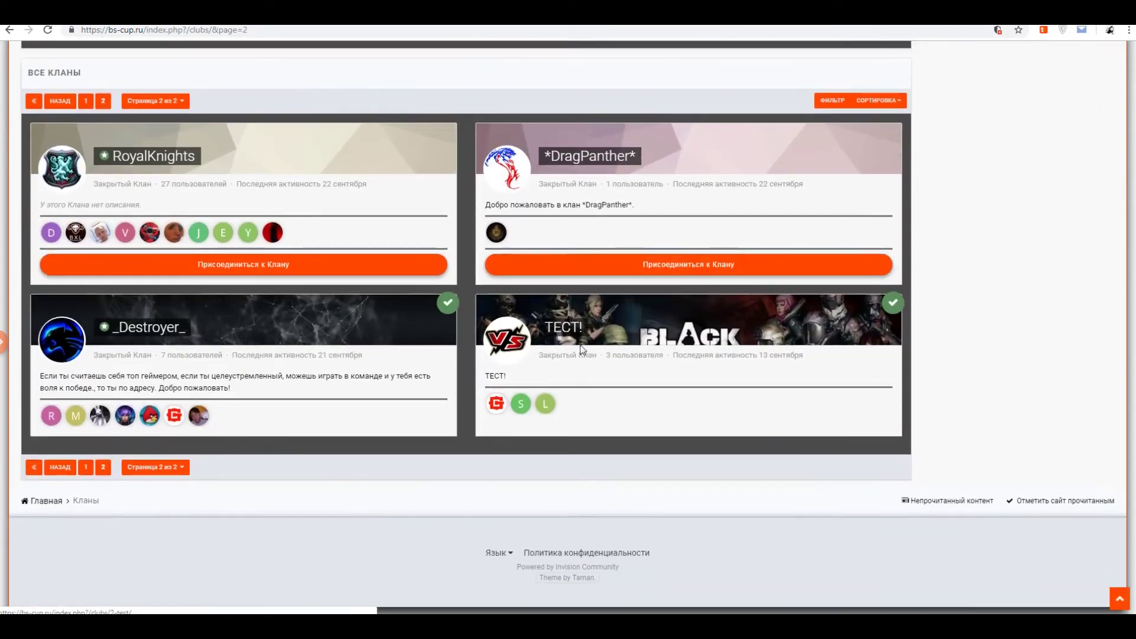
left_click(583, 349)
scroll(515, 195, "down", 4)
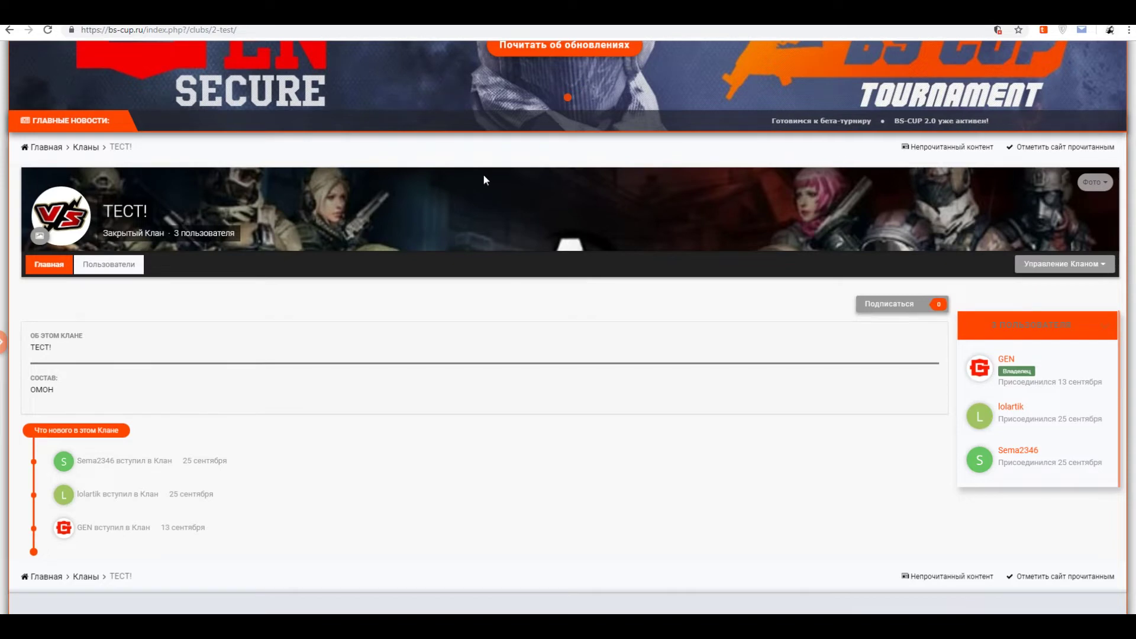
- Open the ТЕСТ! clan's settings for editing and enter ОМОН as the roster name (Состав)
left_click(1100, 266)
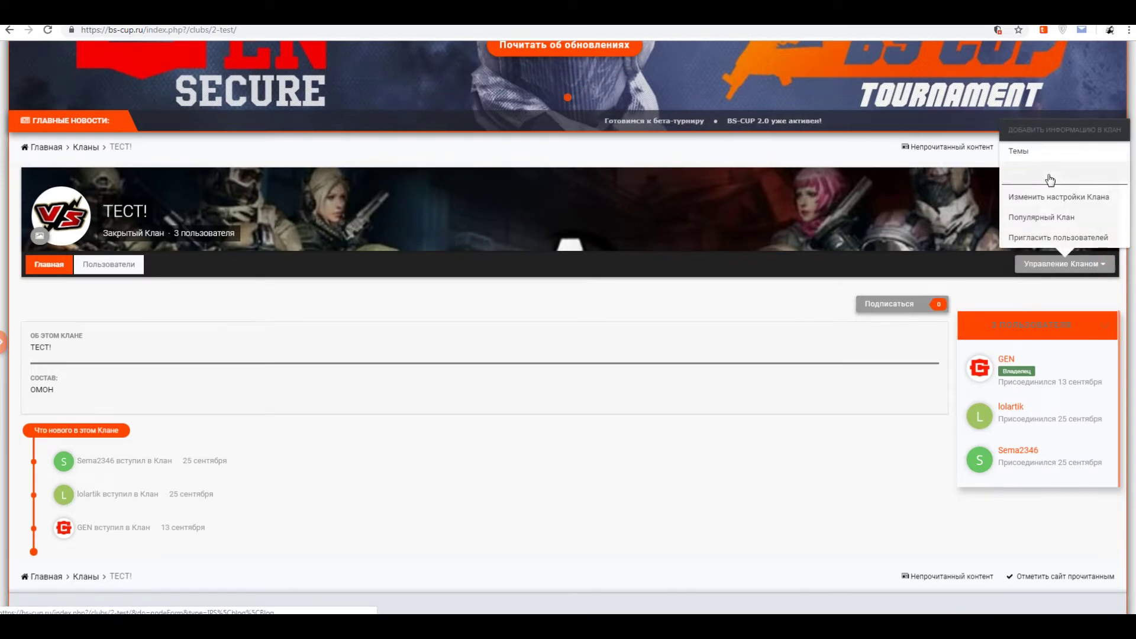
left_click(1047, 197)
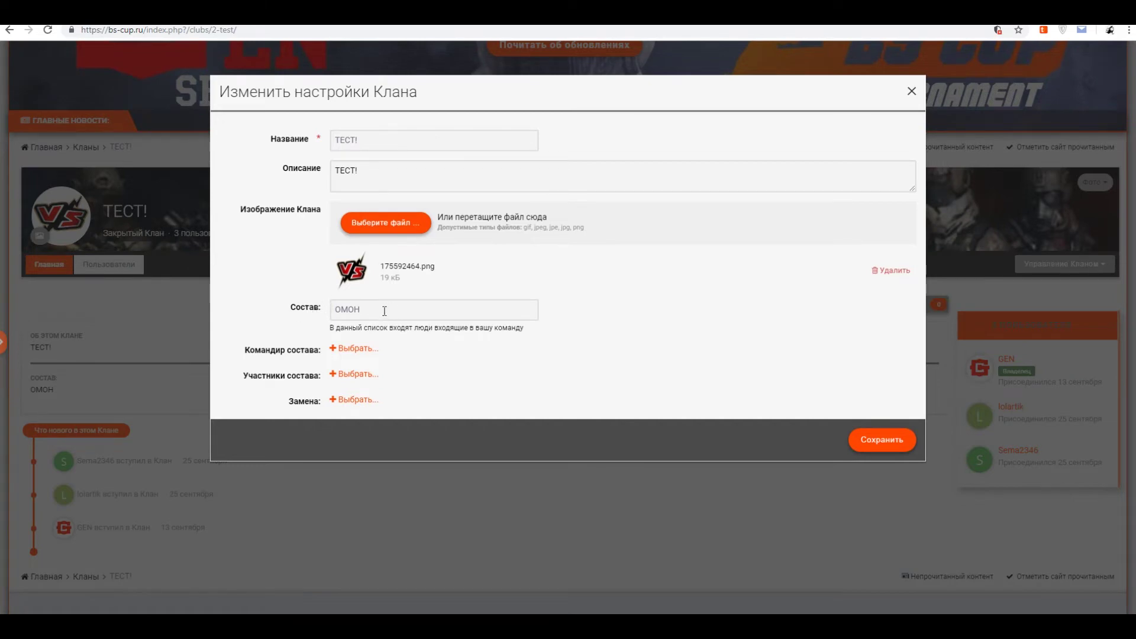
left_click(372, 310)
type("JVJ")
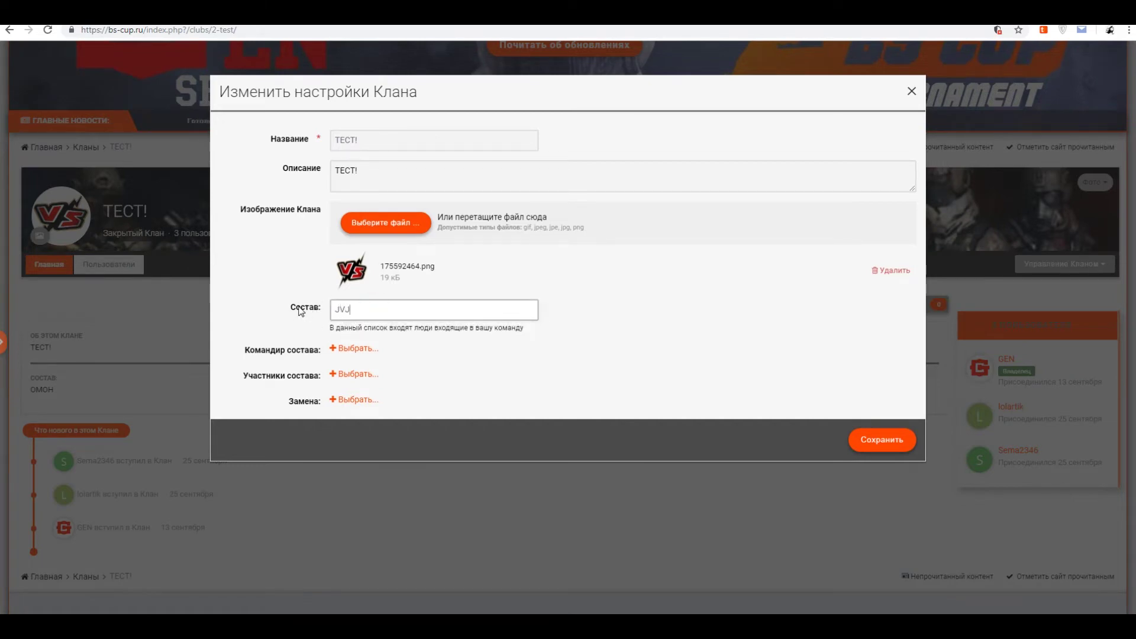
type("ОМ")
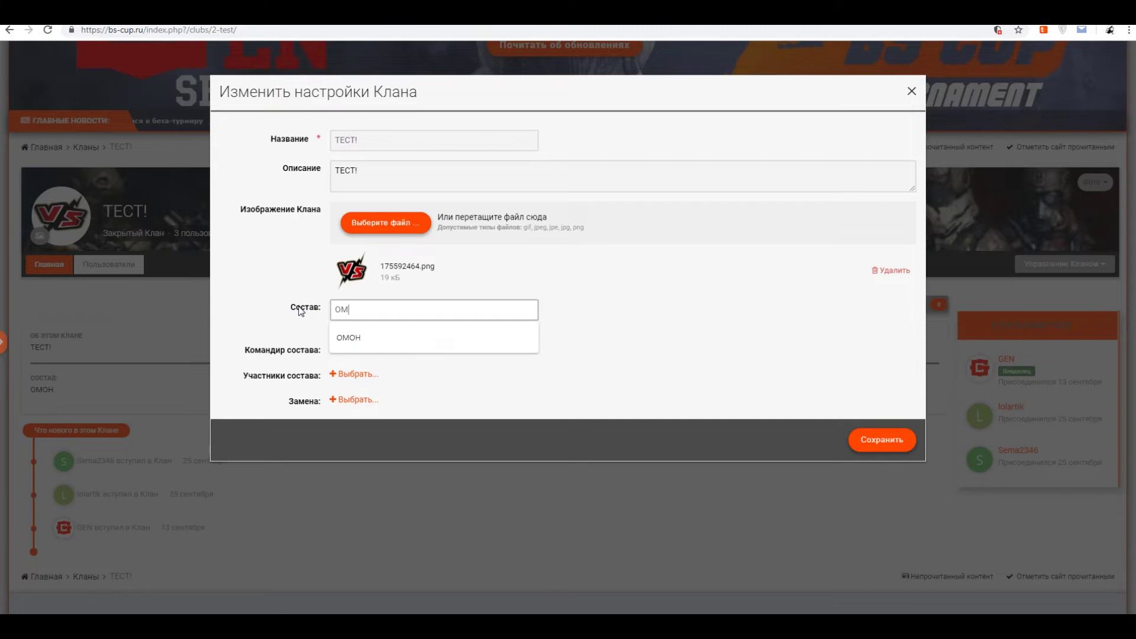
left_click(634, 299)
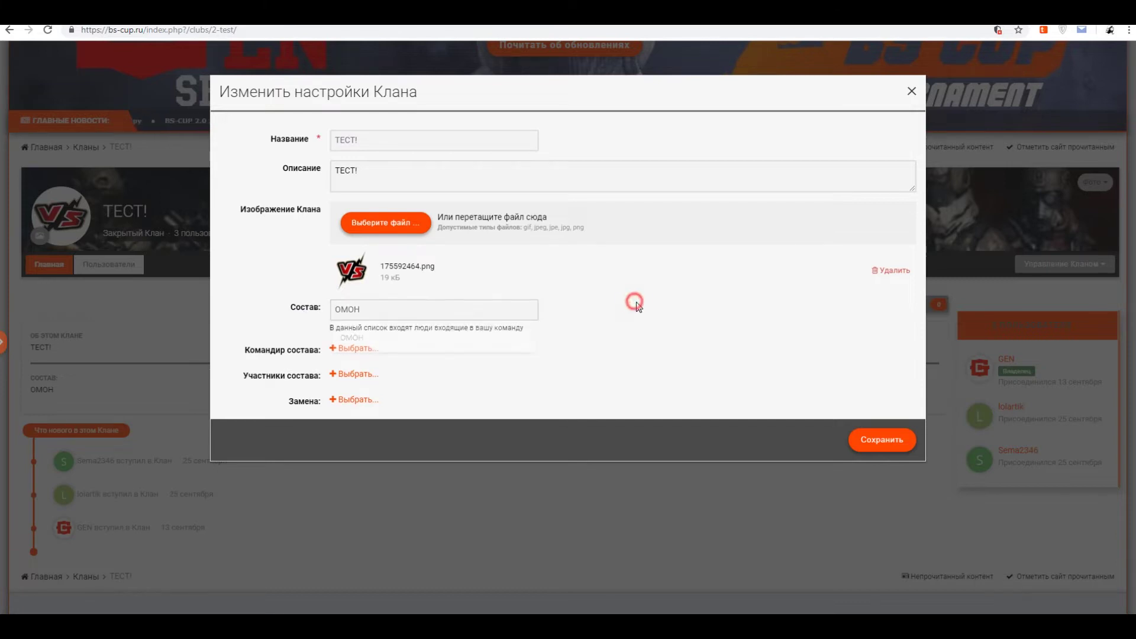
- Assign the user GEN as the roster commander (Командир состава)
left_click(355, 351)
left_click(343, 352)
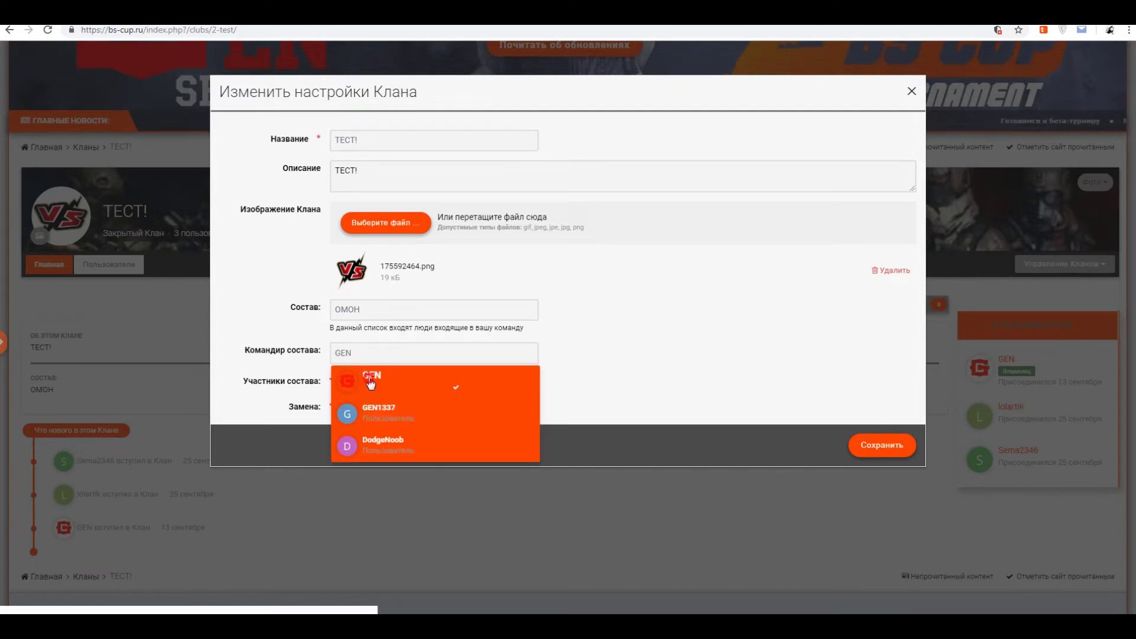
left_click(373, 371)
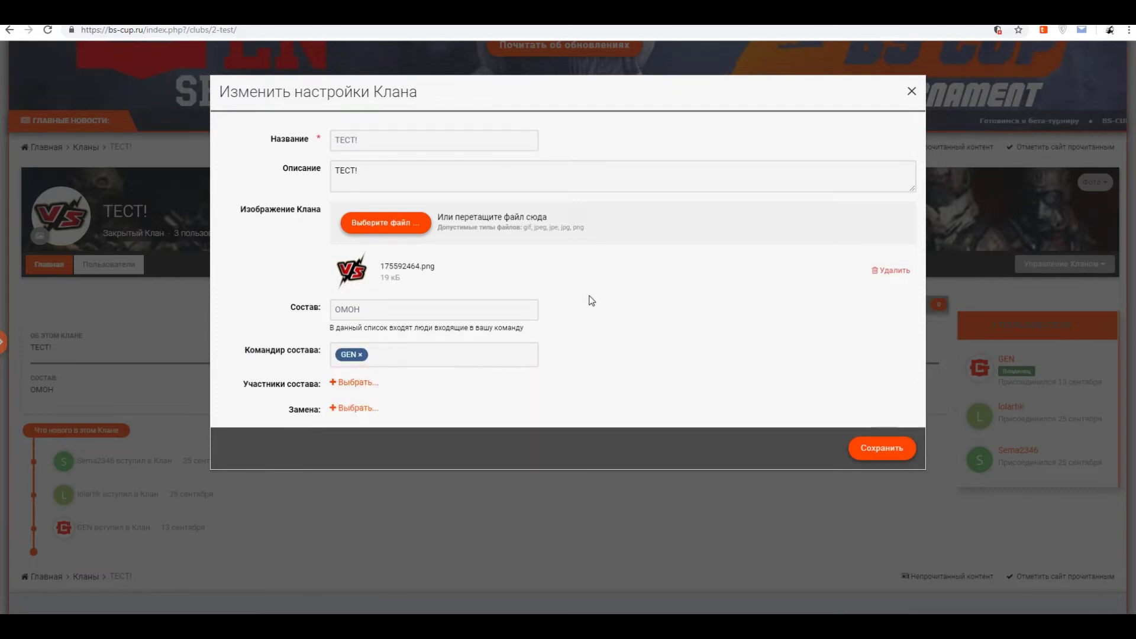
left_click(355, 382)
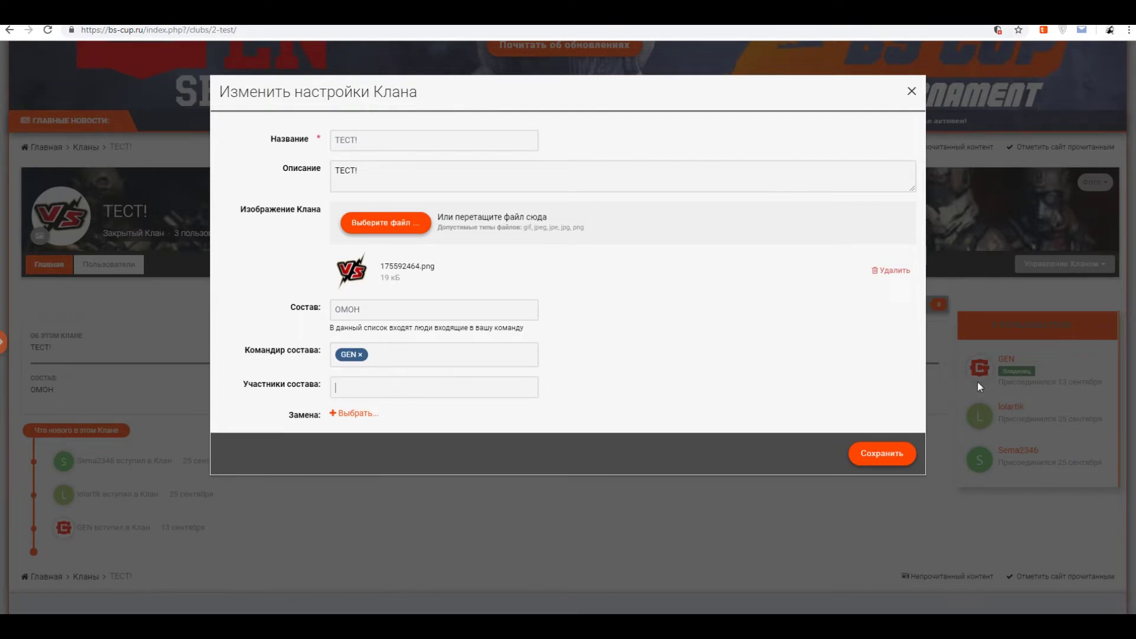
left_click(344, 388)
type("lol")
left_click(369, 414)
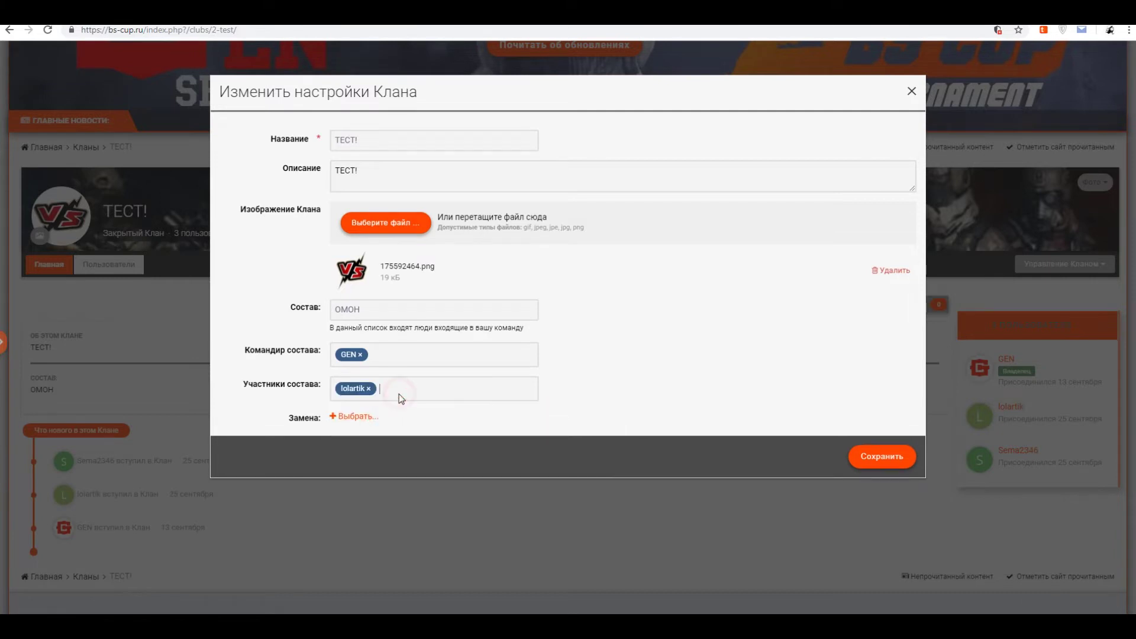
type("sema")
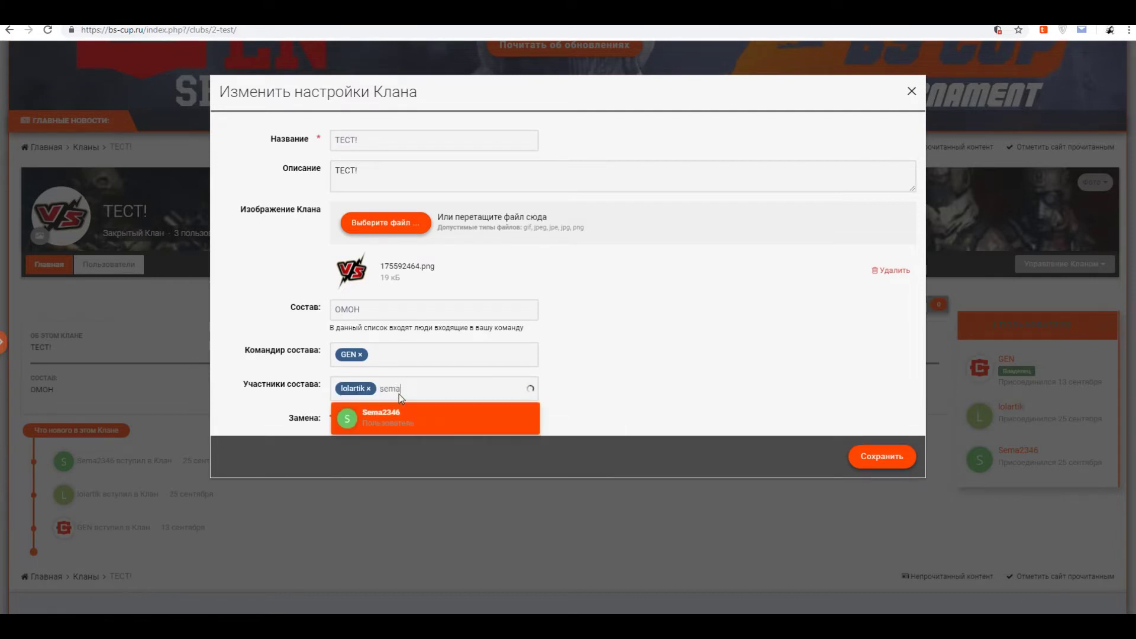
left_click(407, 405)
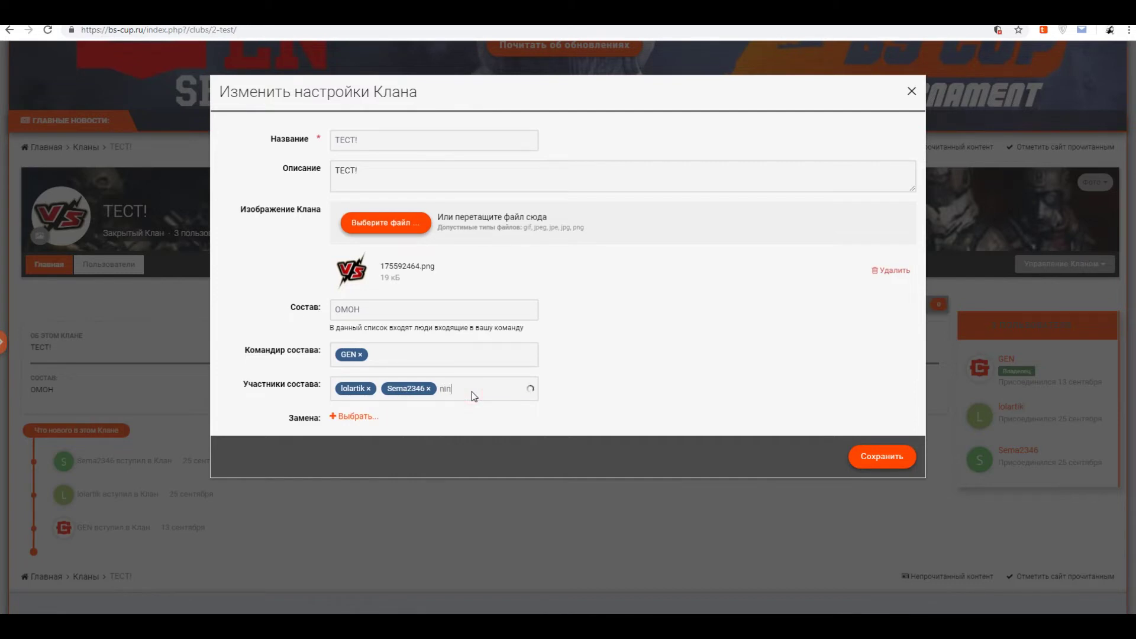
left_click(423, 413)
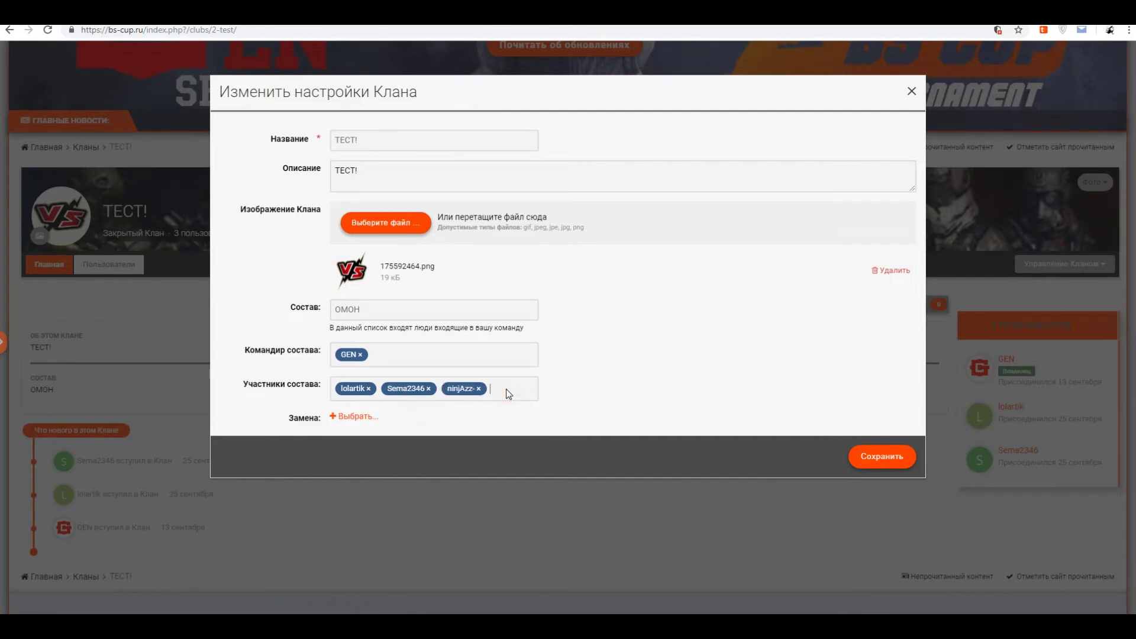
type("snuk")
left_click(365, 414)
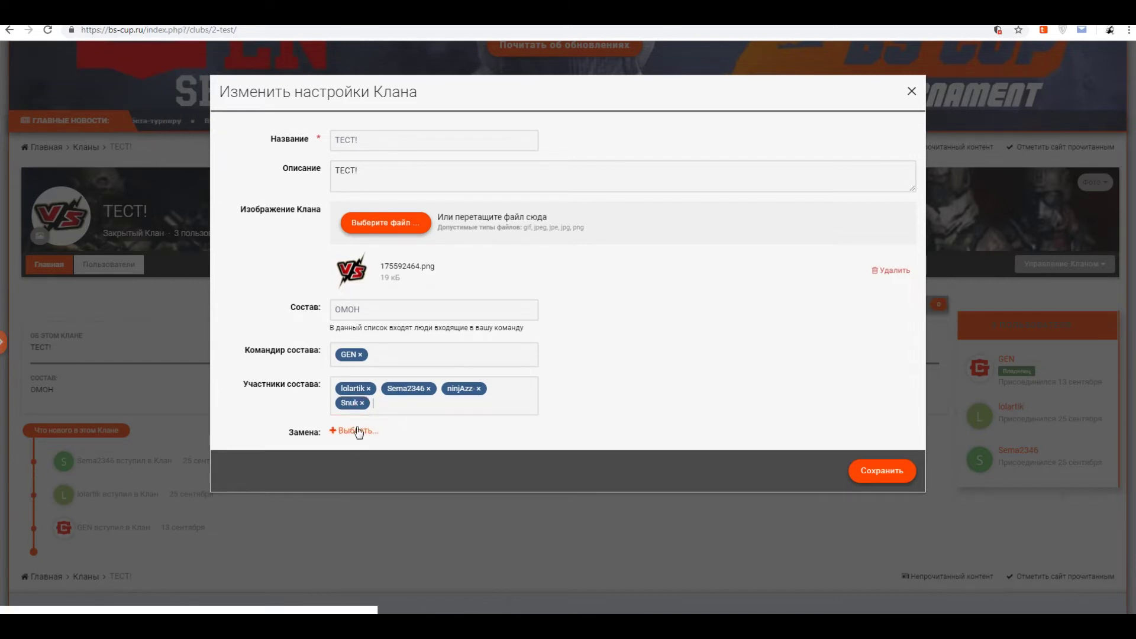
- Add Greeceee as the roster substitute (Замена) and save the clan settings
left_click(358, 432)
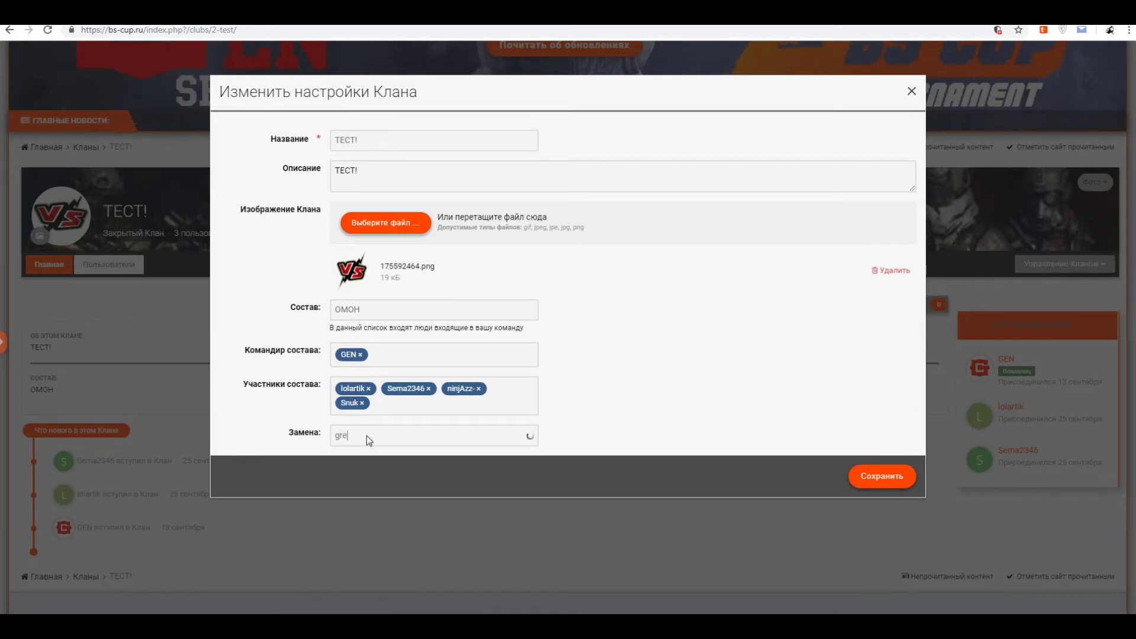
left_click(379, 457)
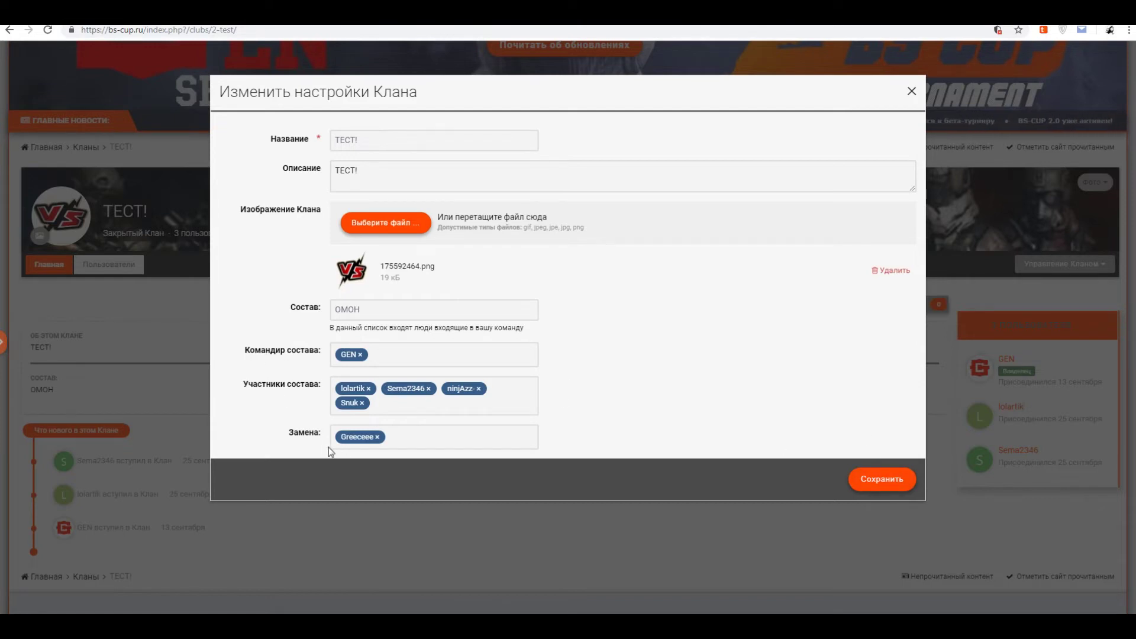
left_click(878, 484)
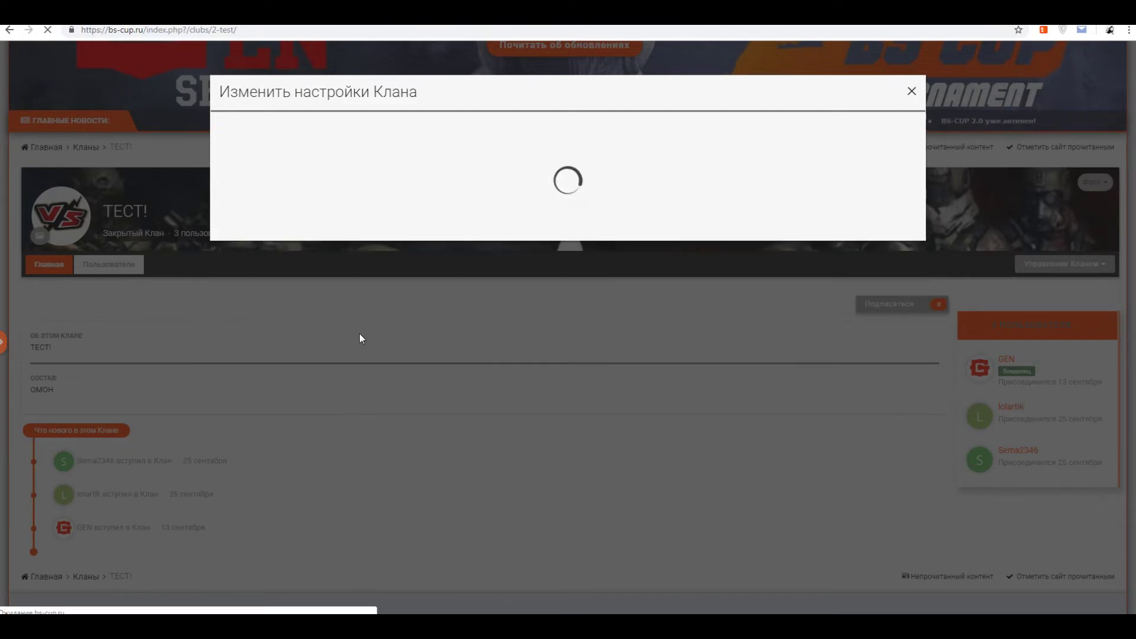
- Review the saved roster on the ТЕСТ! clan page, including its commander, members and substitute
scroll(380, 337, "down", 8)
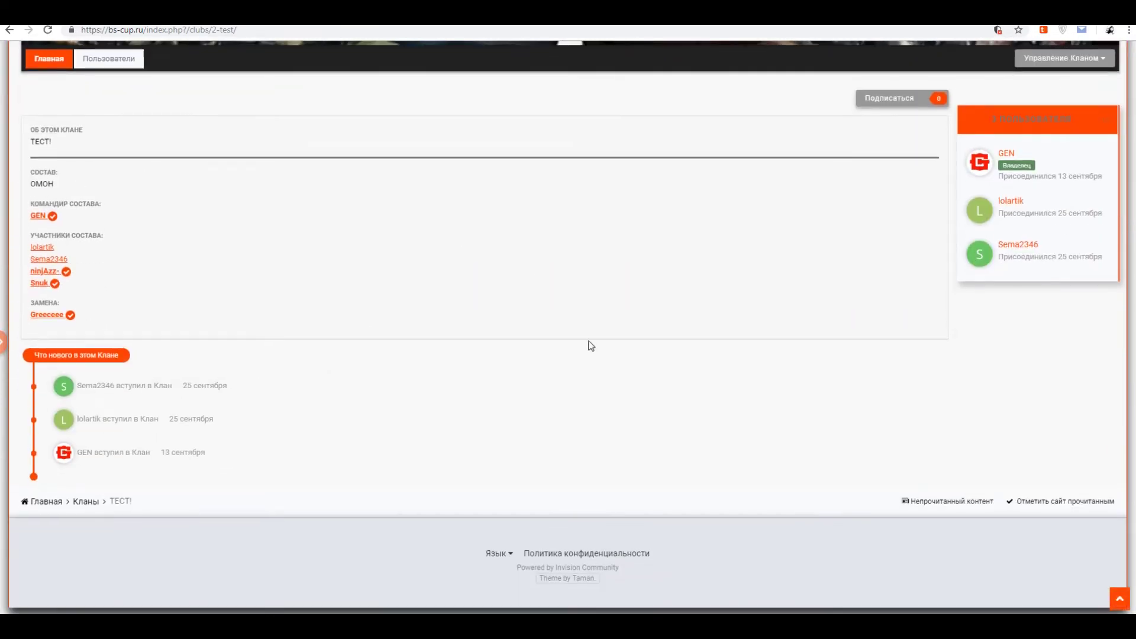
scroll(588, 343, "up", 5)
scroll(39, 250, "down", 4)
left_click_drag(20, 238, 86, 380)
left_click(81, 345)
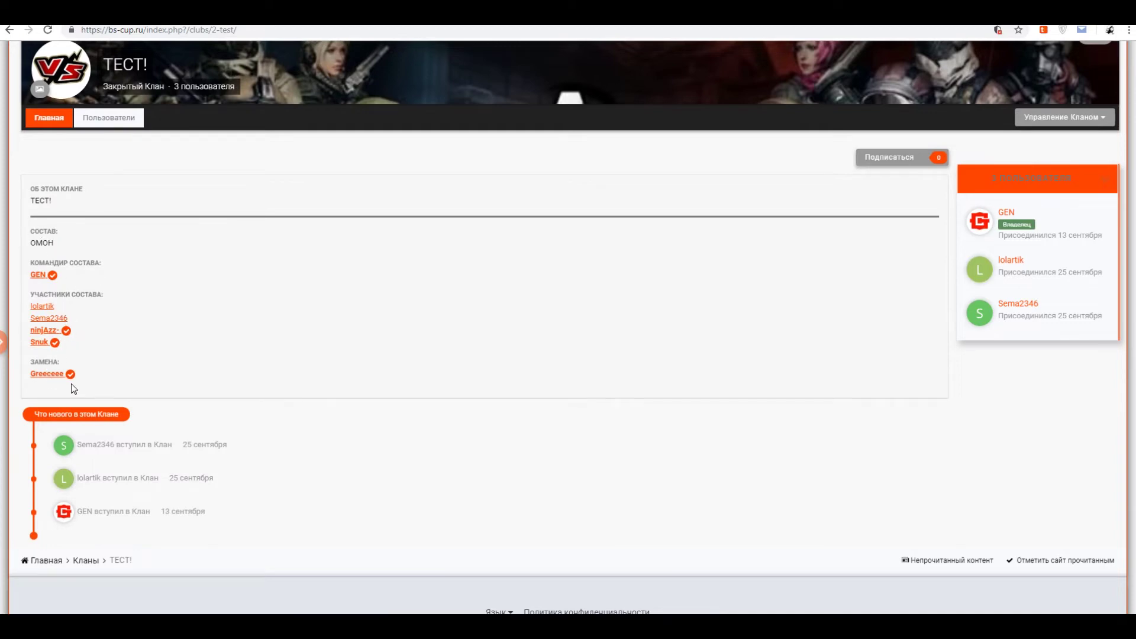
scroll(313, 323, "up", 2)
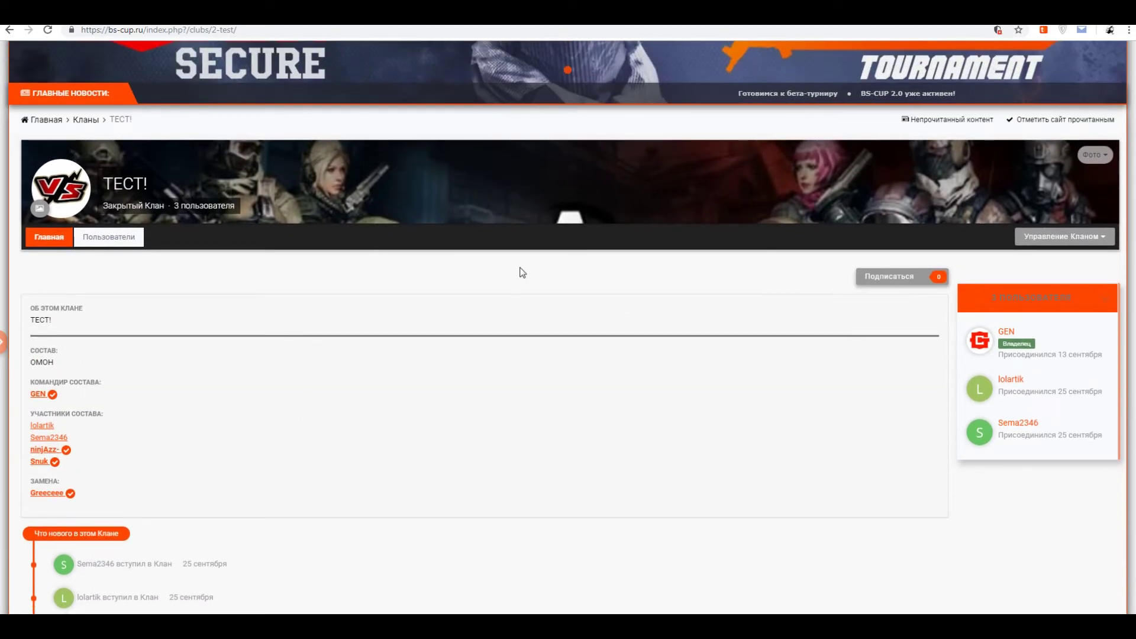
scroll(520, 271, "up", 4)
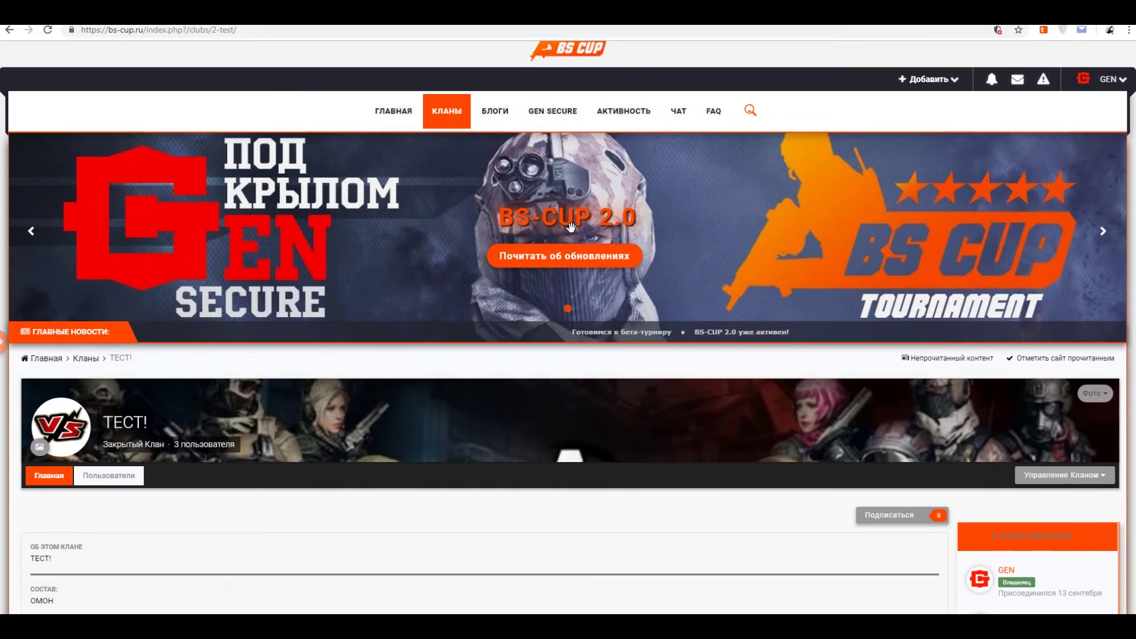
- Open the registration form for Бета-Турнир from the site's main page and enter ОМОН as the roster name (Название состава)
mouse_move(400, 115)
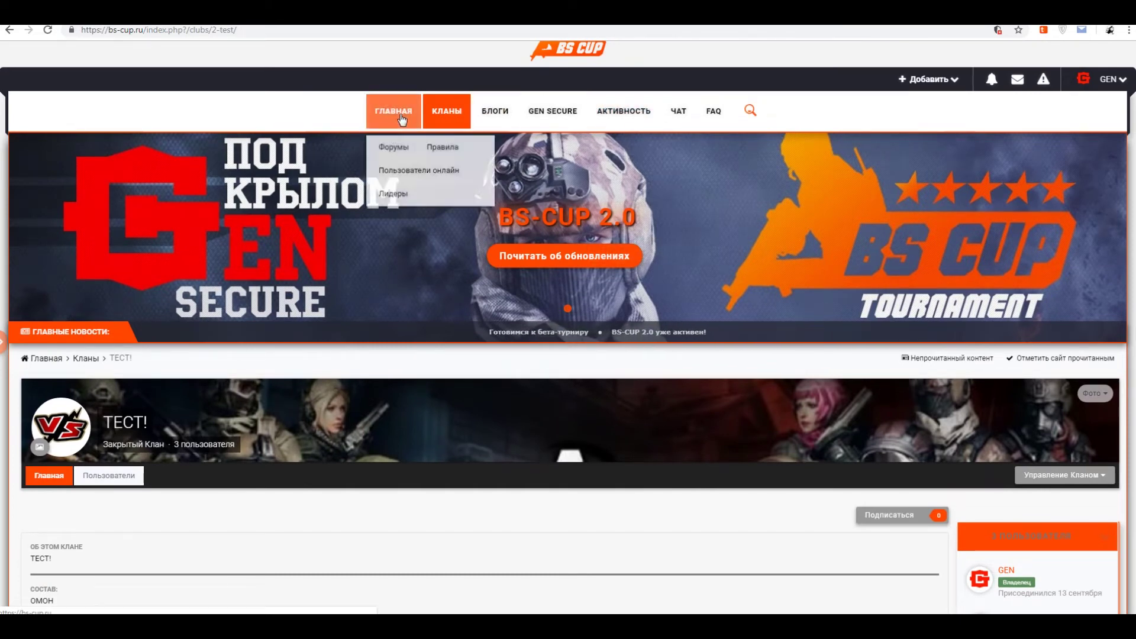
left_click(400, 116)
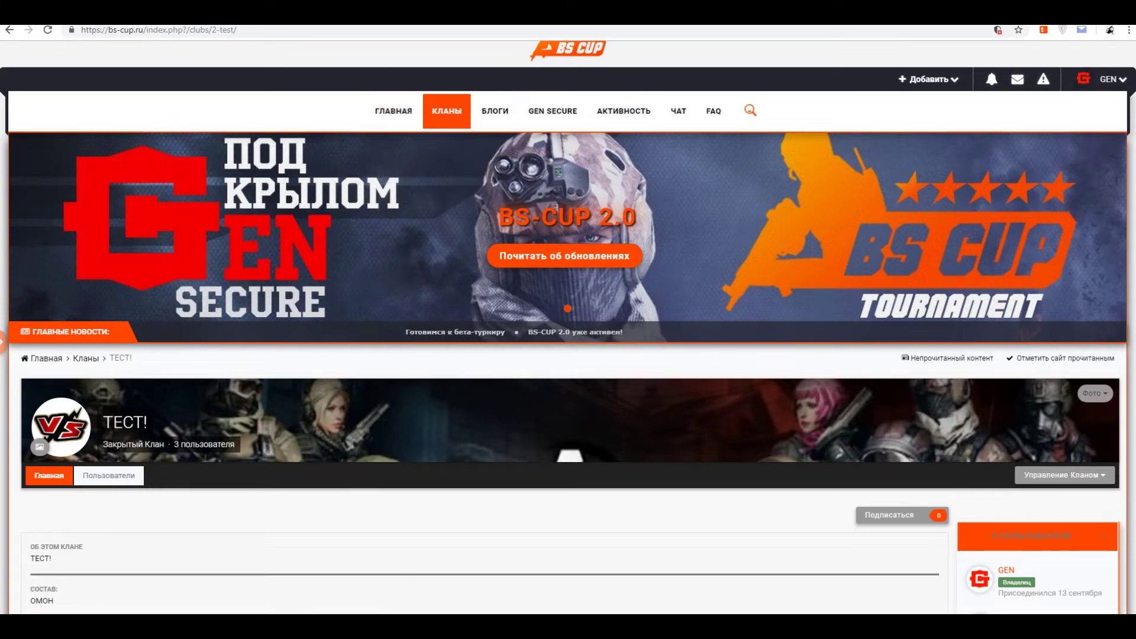
scroll(687, 211, "down", 3)
scroll(97, 249, "up", 3)
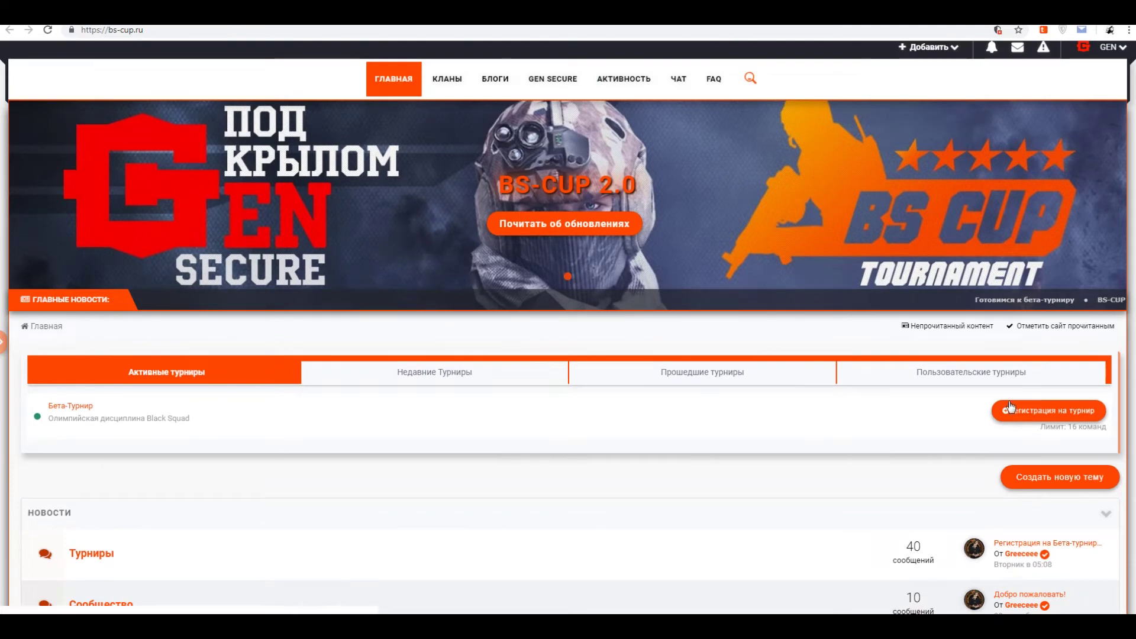
left_click(1033, 416)
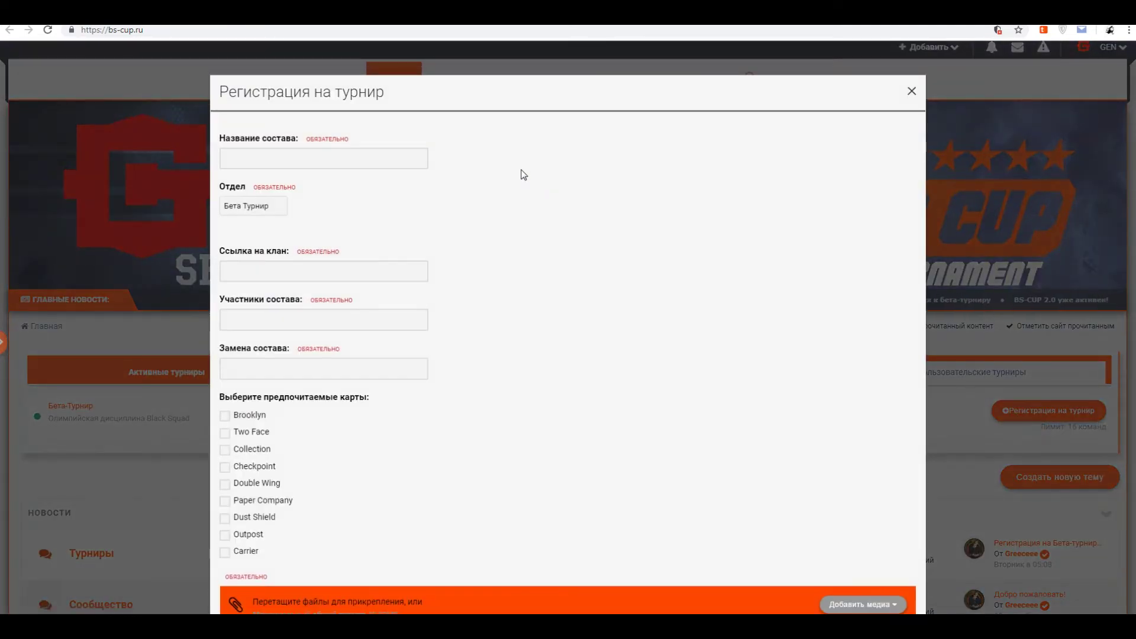
left_click(245, 160)
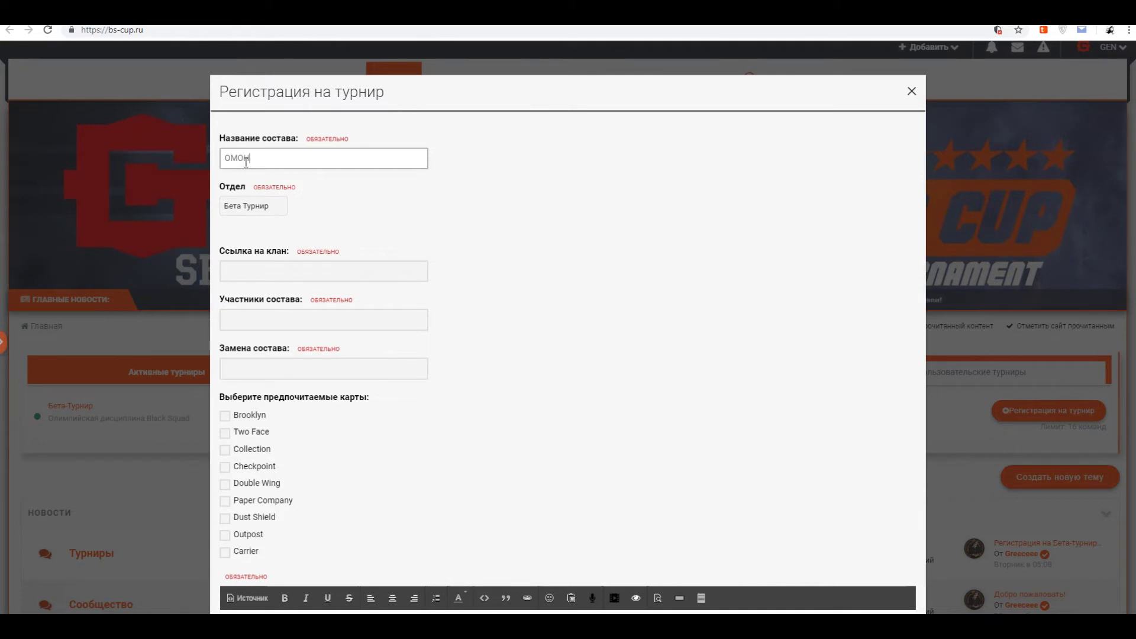
- Copy the ТЕСТ! clan page's address and paste it into the registration form as the clan link (Ссылка на клан)
left_click(271, 272)
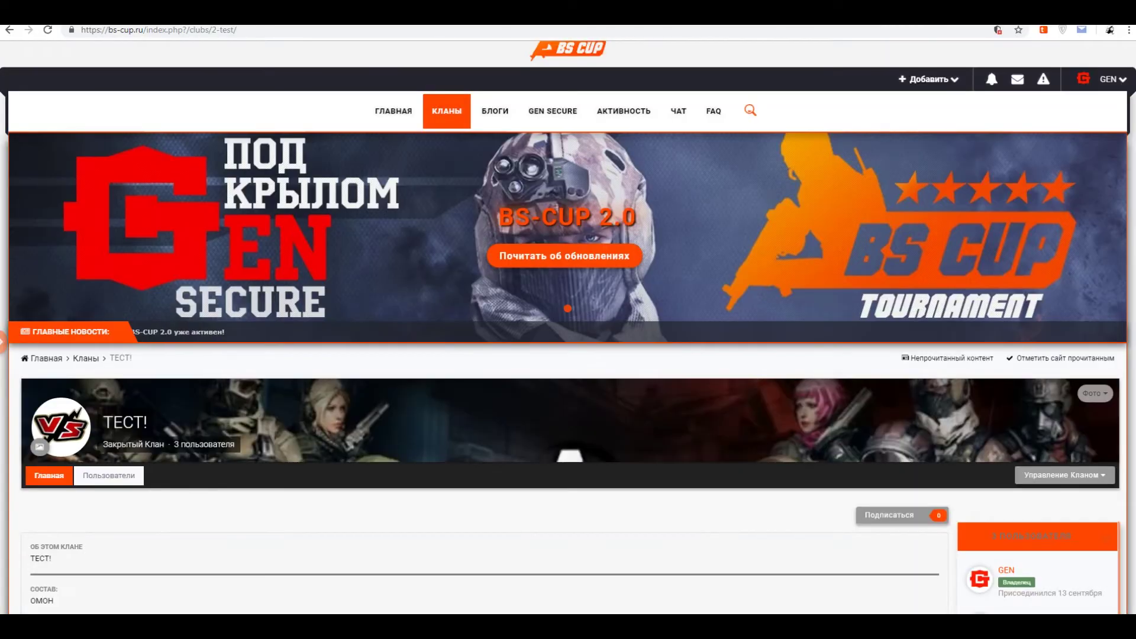
left_click(306, 32)
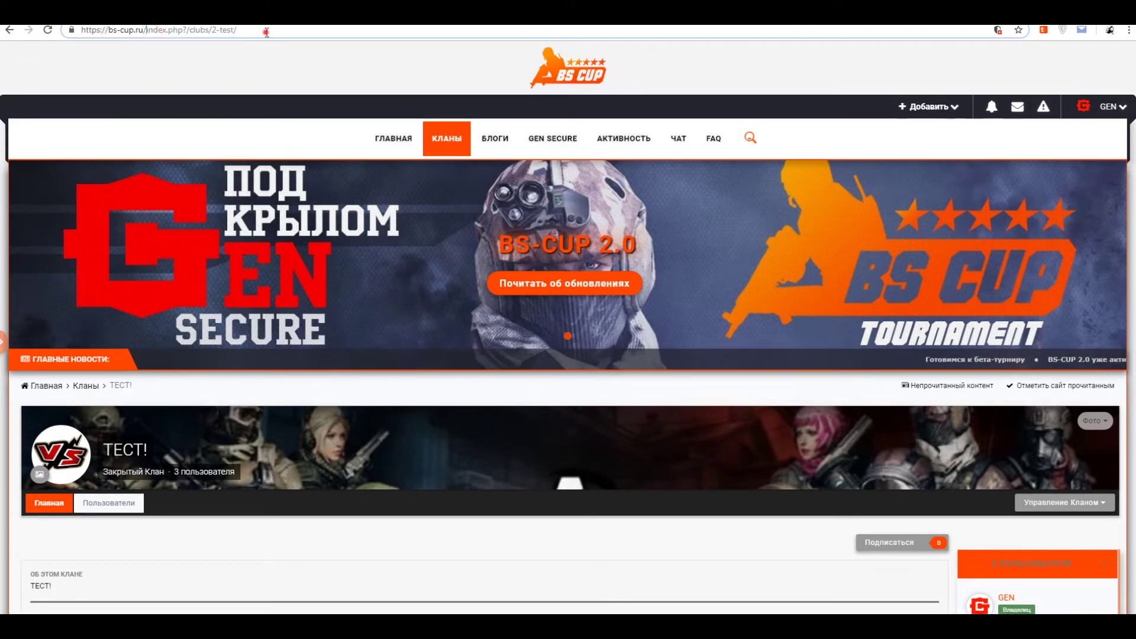
scroll(271, 293, "down", 3)
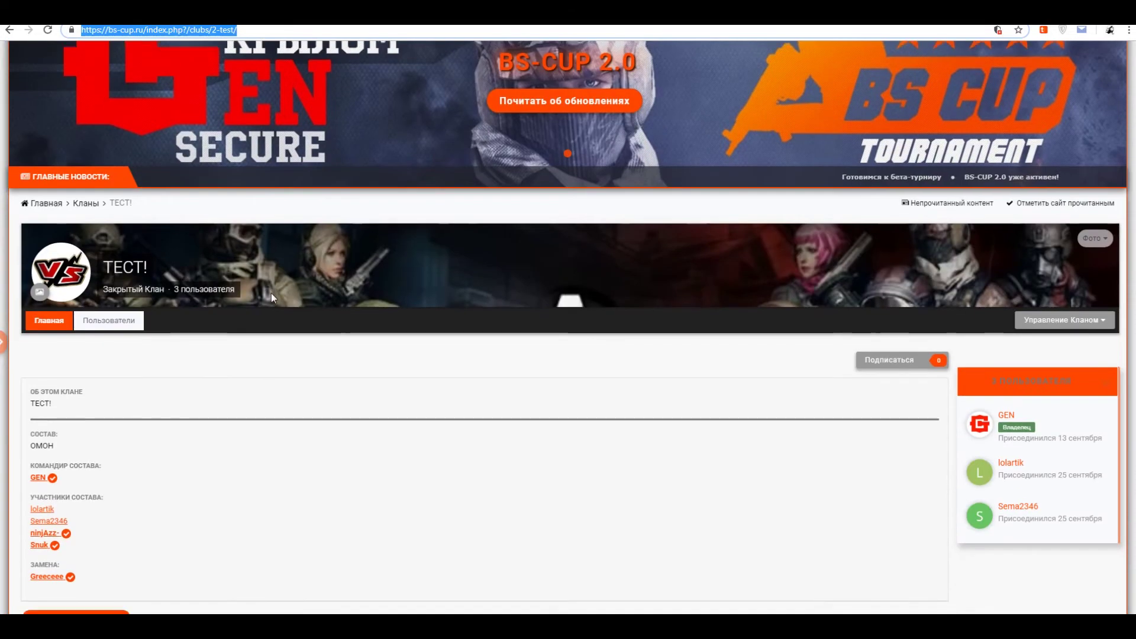
scroll(271, 293, "up", 3)
right_click(194, 47)
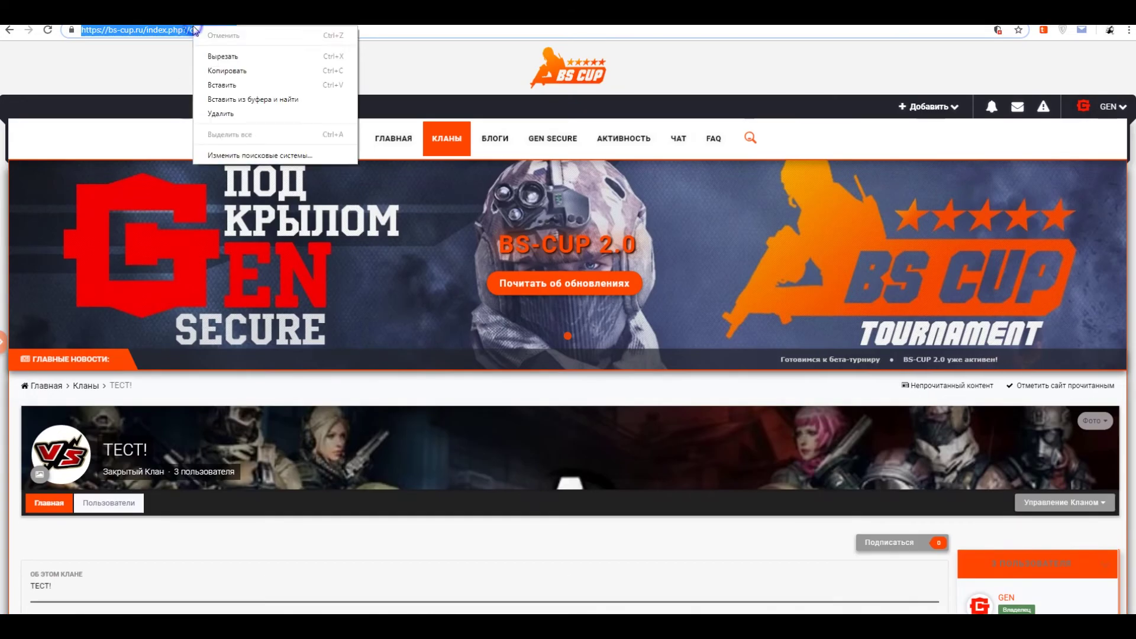
left_click(223, 72)
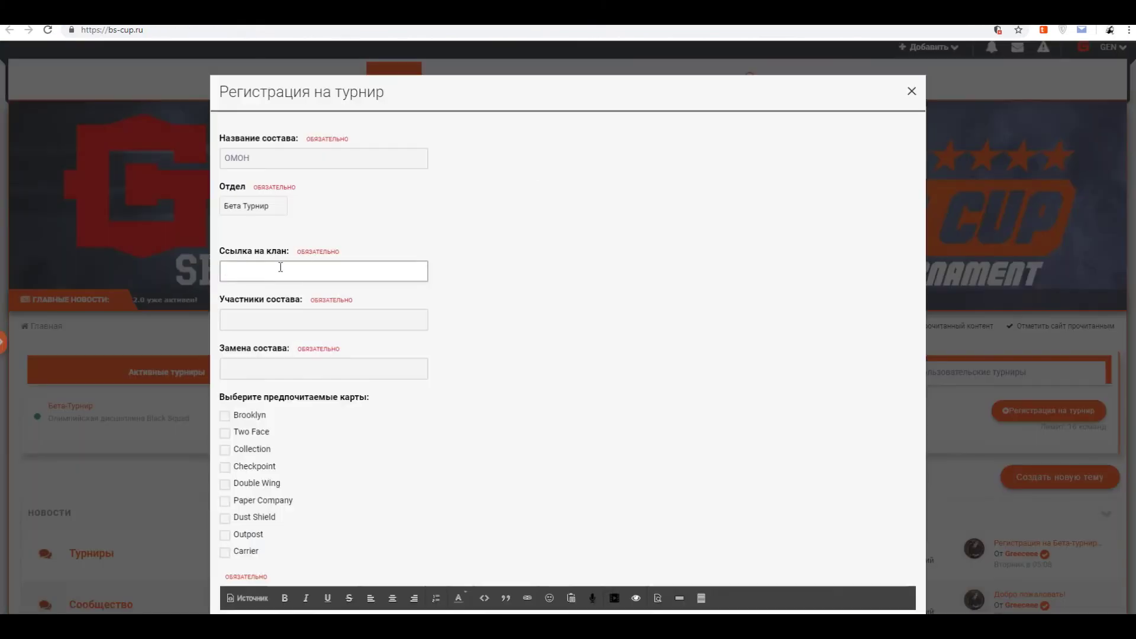
left_click(265, 271)
key("ctrl+v")
- Add Greeceee as the roster substitute (Замена состава) in the tournament registration form
left_click(256, 318)
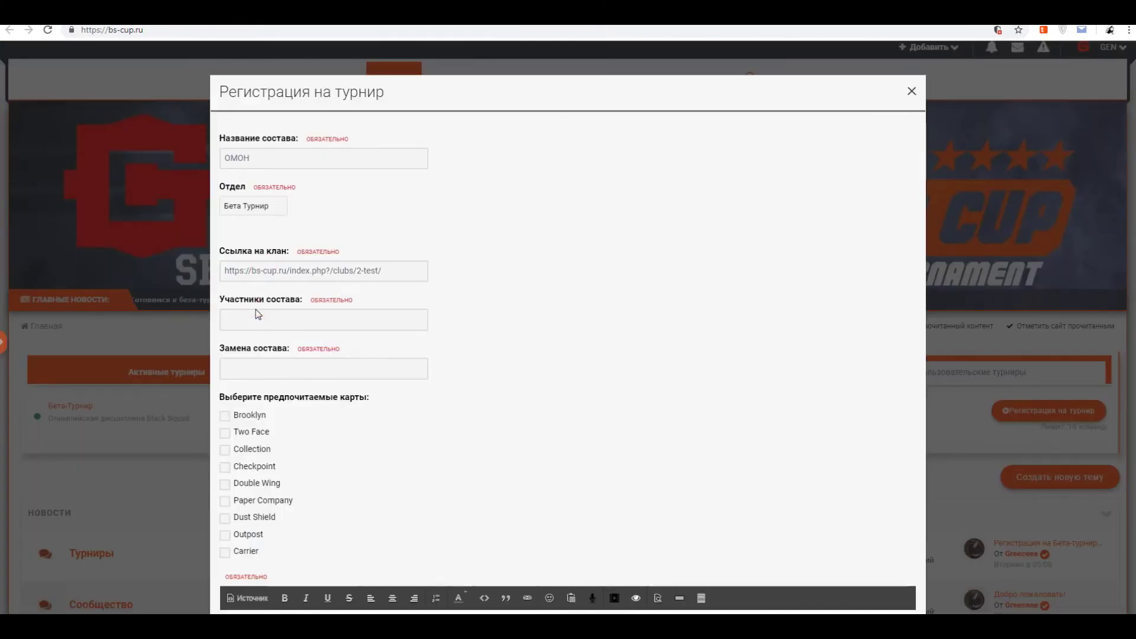
left_click(236, 372)
type("gre")
left_click(248, 392)
left_click(258, 322)
type("gen")
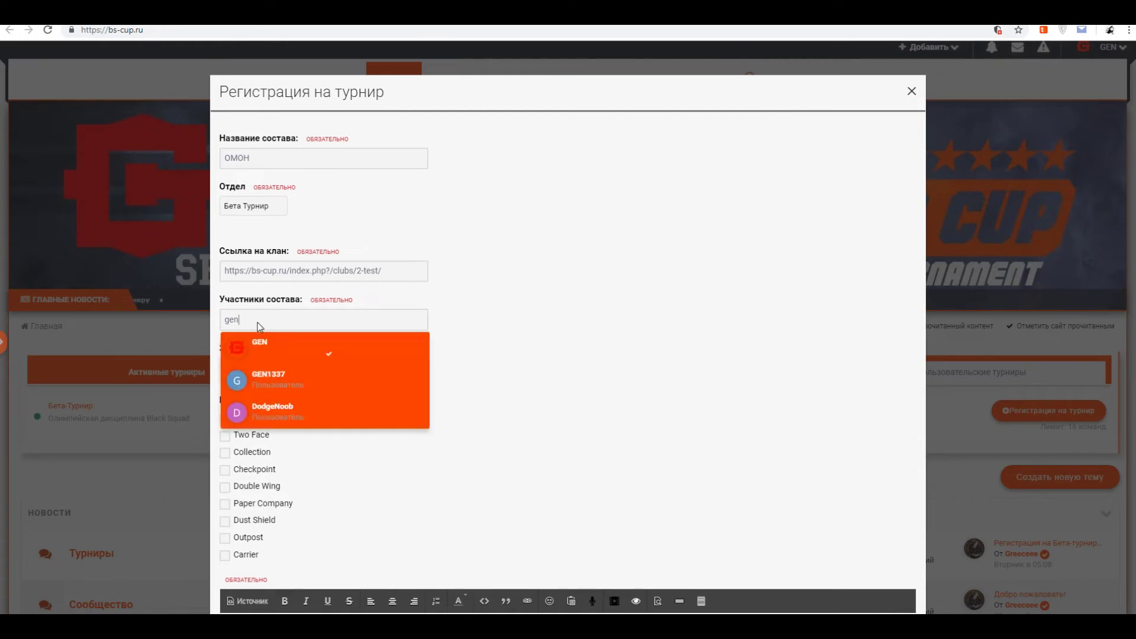
left_click(296, 338)
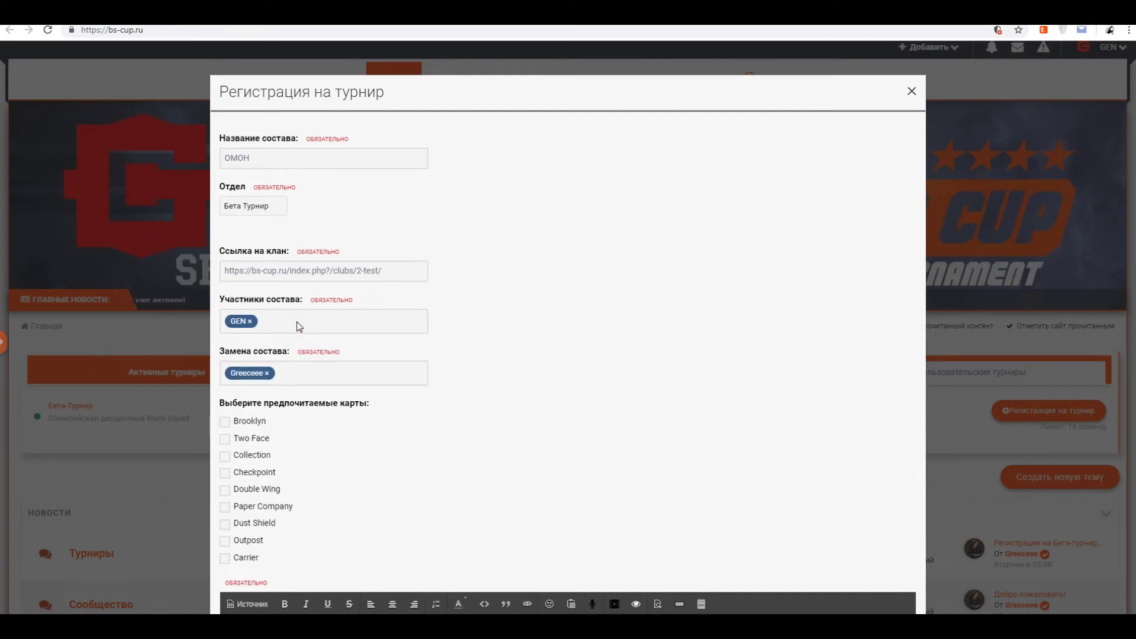
type("sema")
left_click(297, 334)
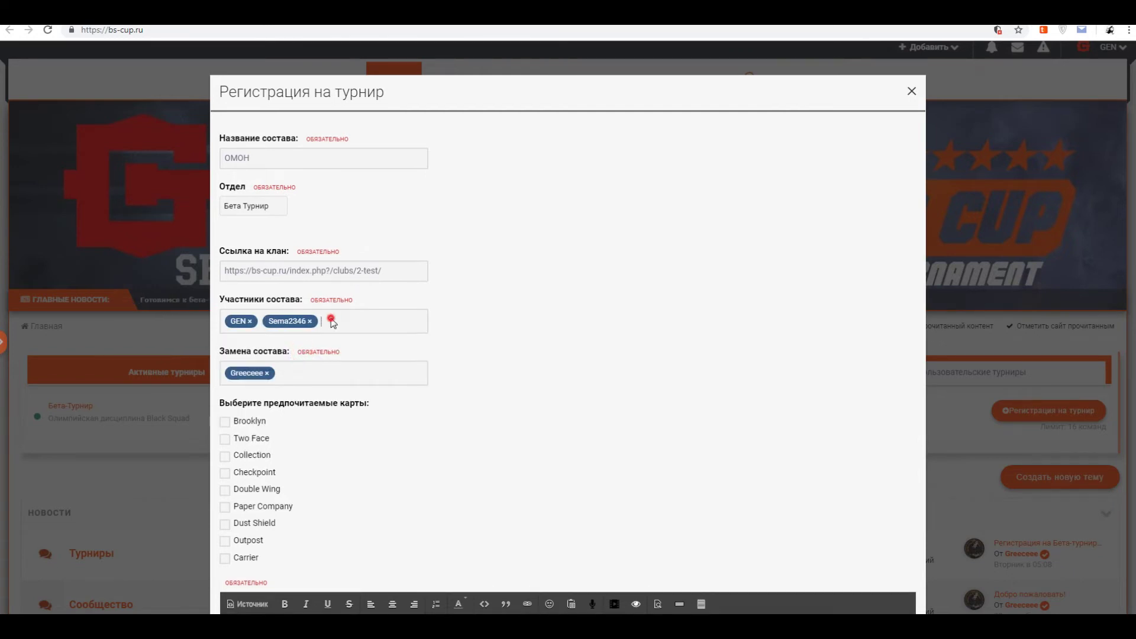
type("lol")
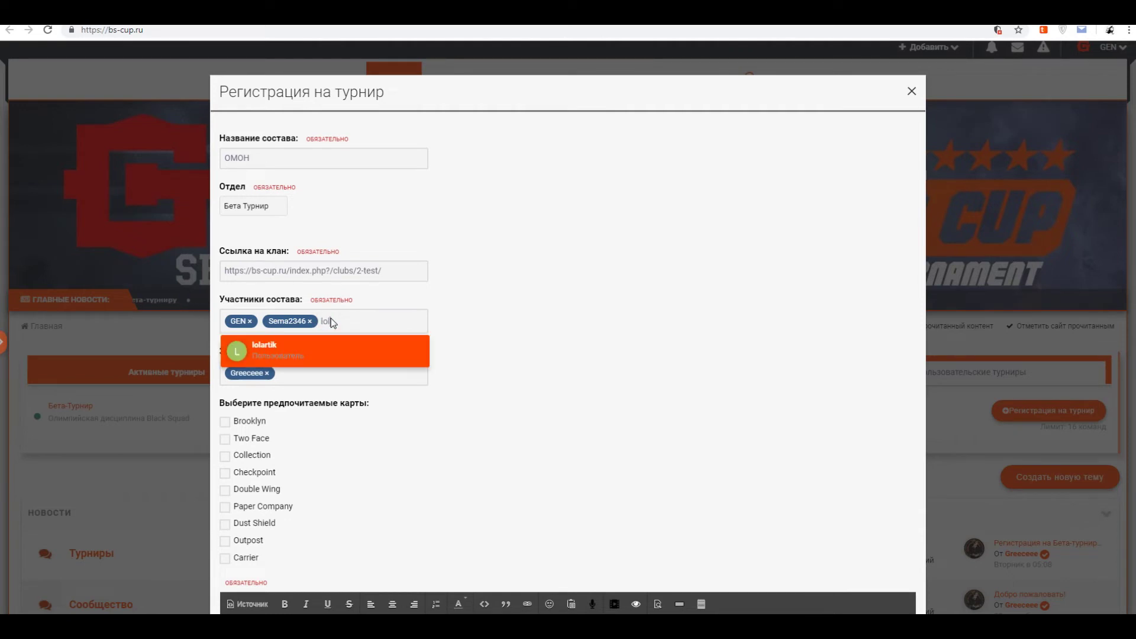
left_click(323, 362)
left_click(372, 326)
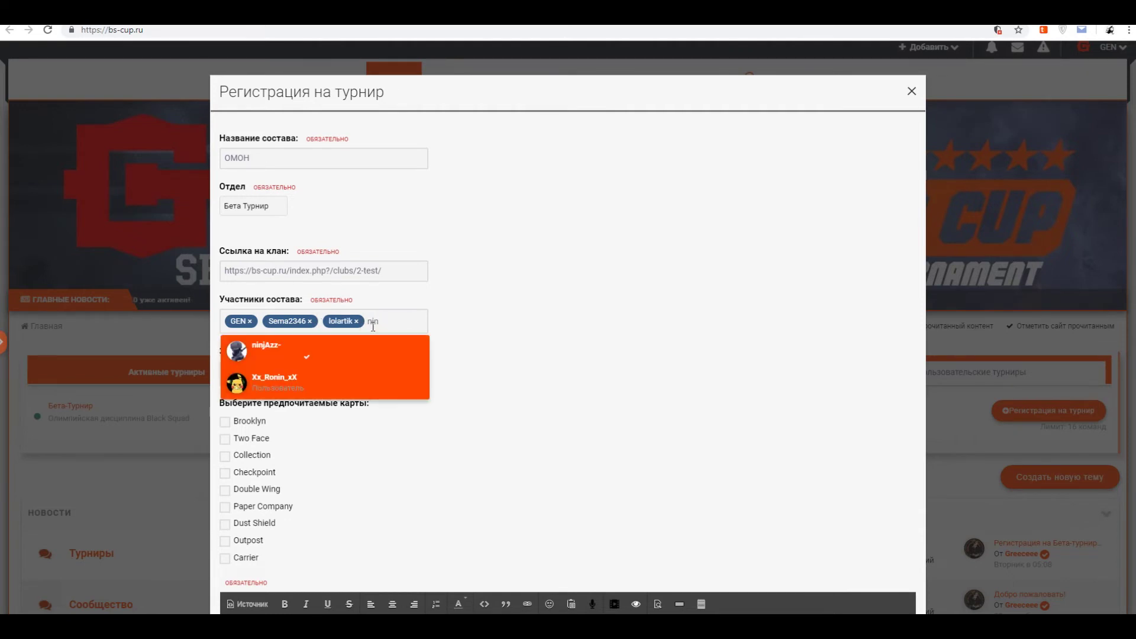
left_click(364, 349)
left_click(396, 325)
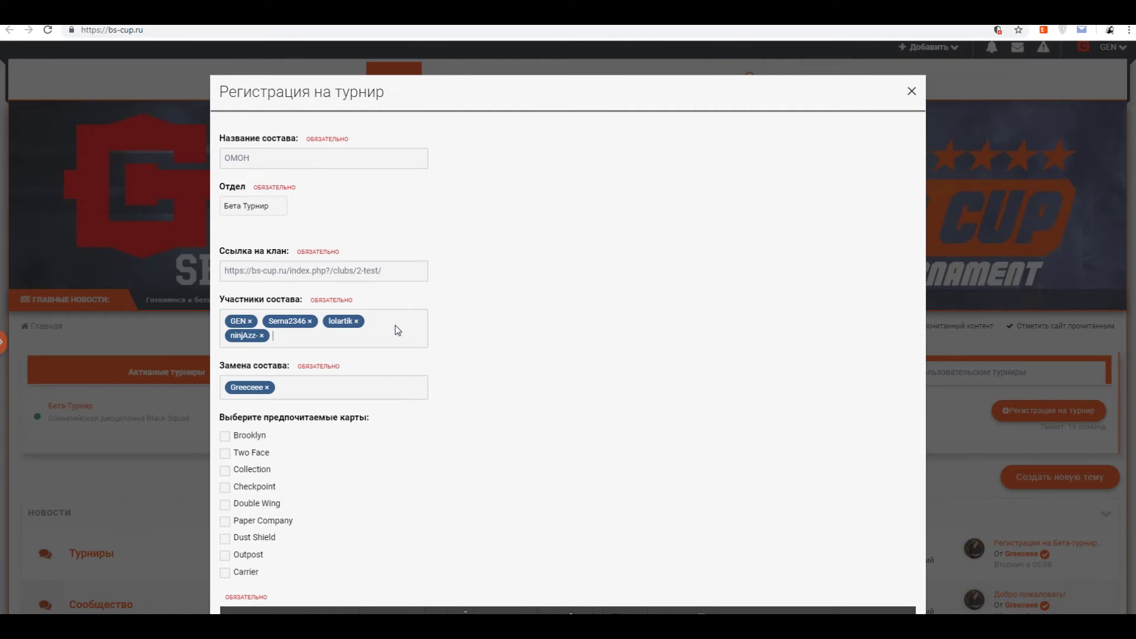
type("snuk")
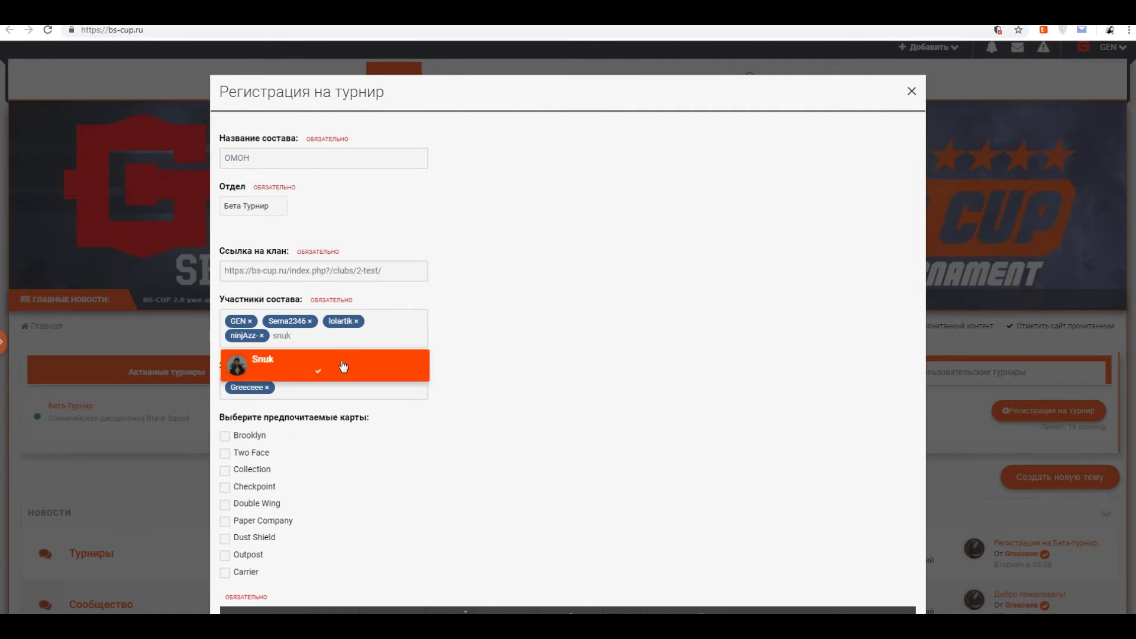
left_click(343, 366)
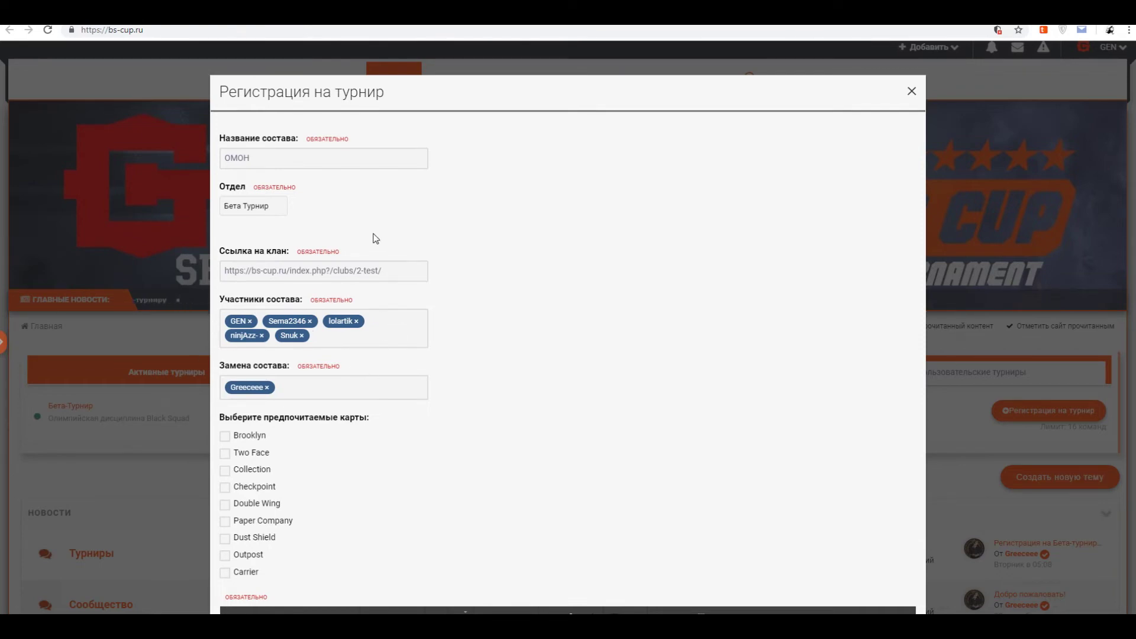
- Choose Brooklyn as the preferred map for the tournament registration
scroll(355, 249, "up", 1)
scroll(355, 270, "down", 4)
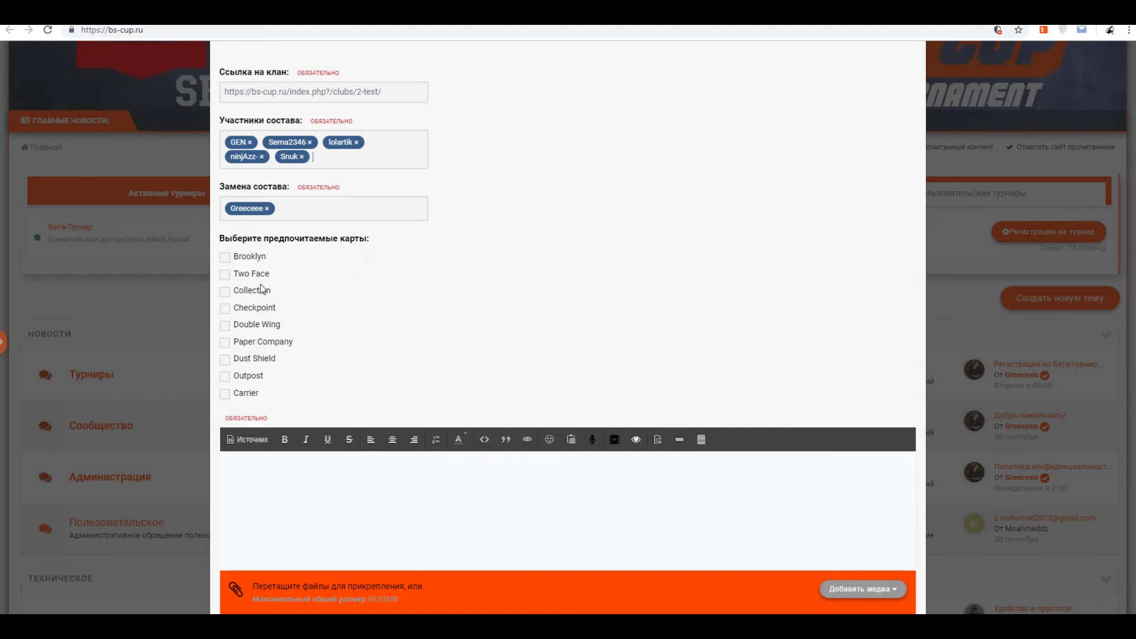
left_click(225, 257)
scroll(283, 299, "down", 2)
- Write "Готовы!" as the registration message, check the filled-in form and save it to submit the registration
left_click(253, 367)
scroll(381, 259, "up", 1)
scroll(355, 284, "down", 2)
left_click(255, 296)
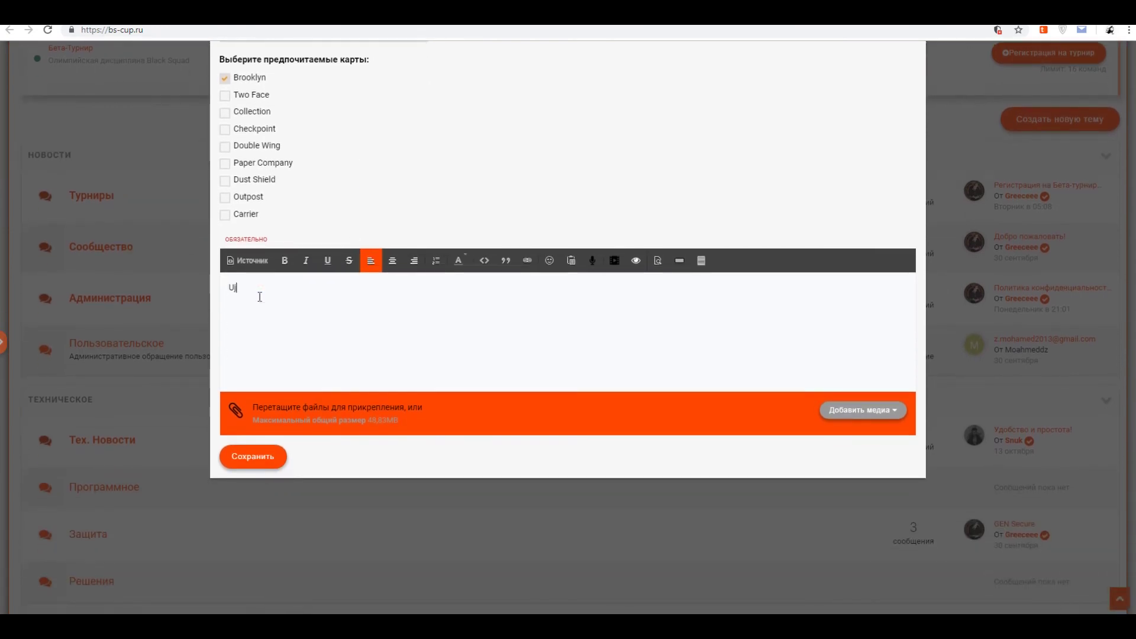
type("Готовы!")
scroll(378, 300, "up", 7)
scroll(325, 254, "down", 7)
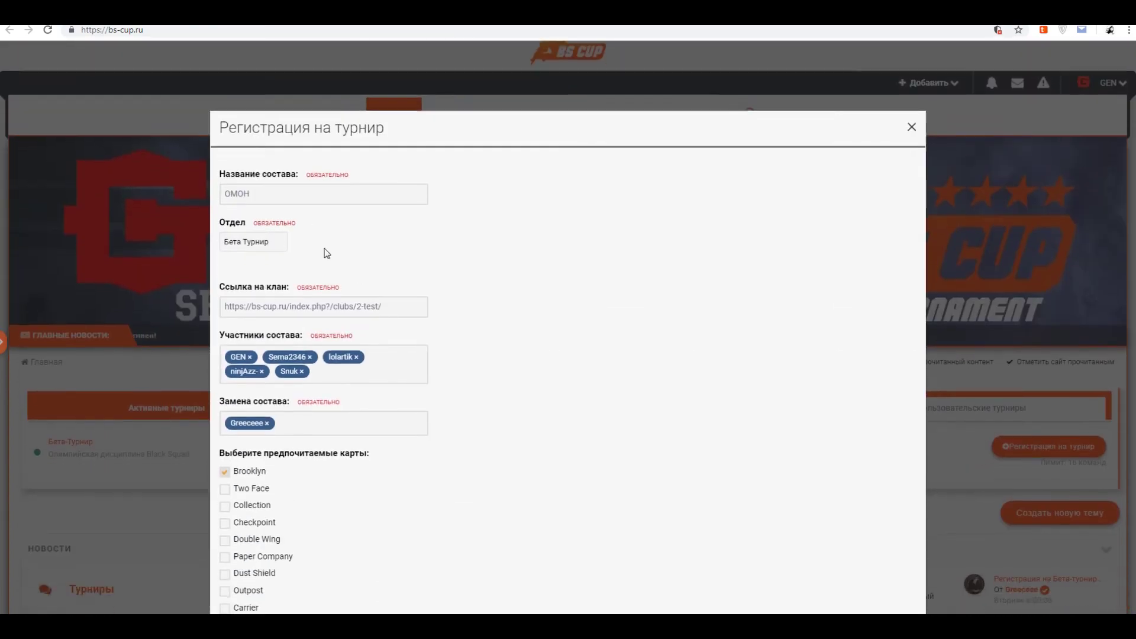
left_click(250, 464)
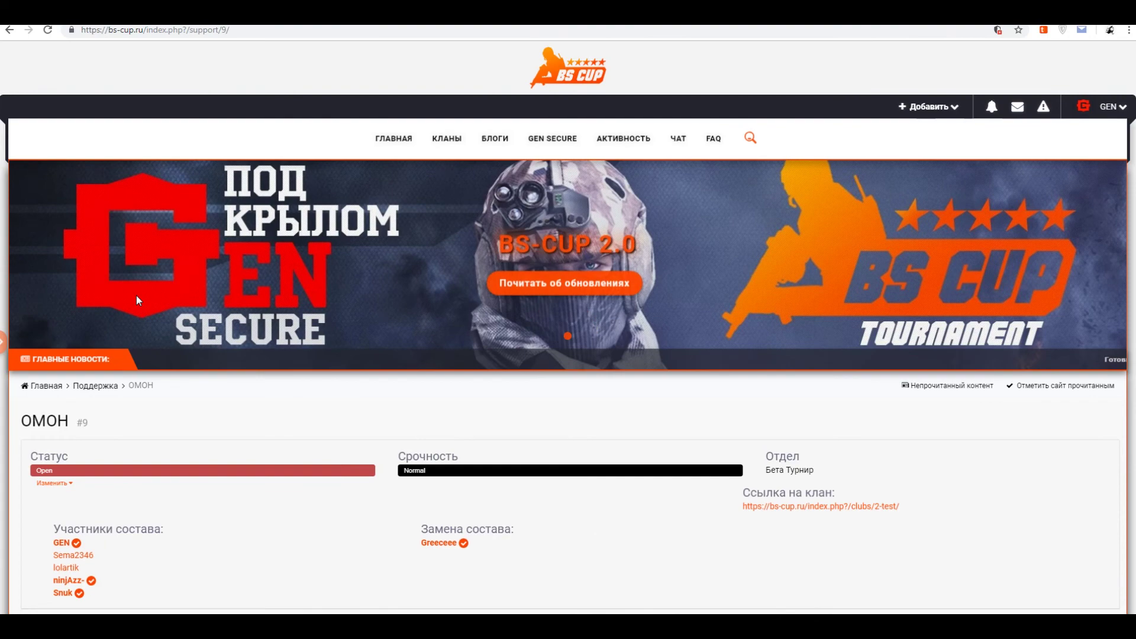
- Review the roster members and the message in the submitted ОМОН registration request
scroll(136, 296, "down", 6)
scroll(144, 301, "up", 2)
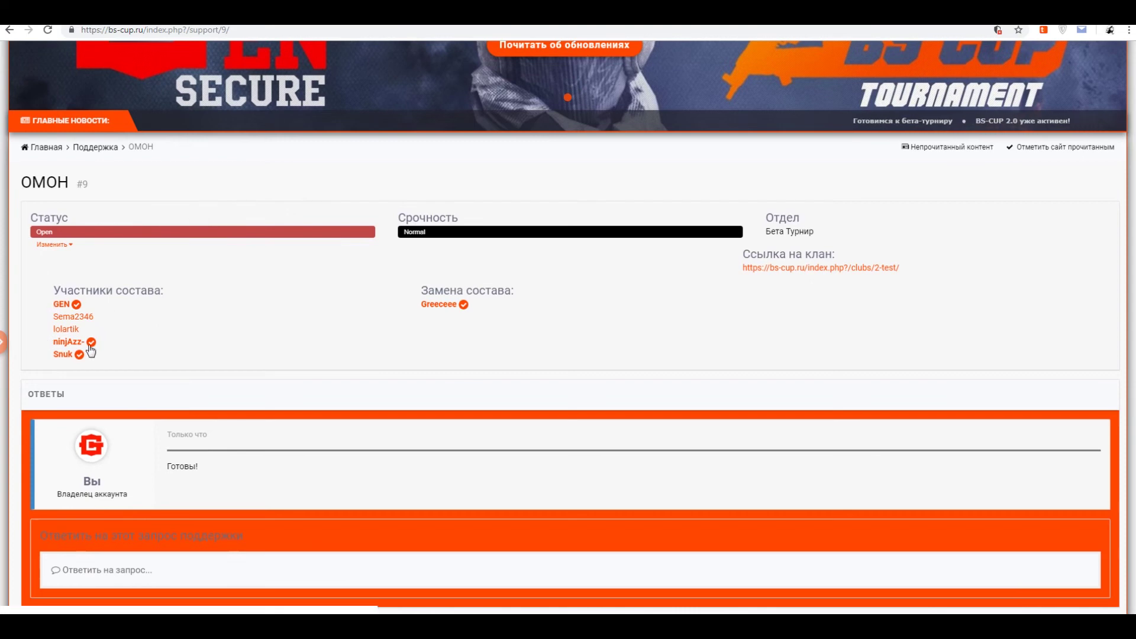
left_click_drag(47, 288, 116, 339)
left_click(112, 360)
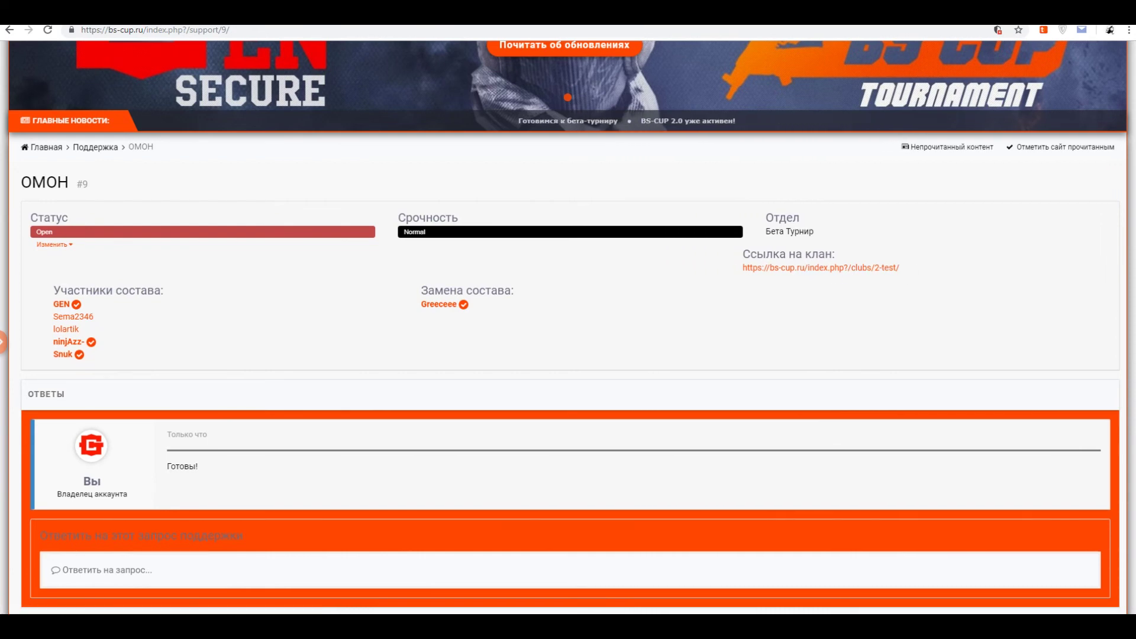
- Follow the clan link in the ОМОН request to inspect the ТЕСТ! clan page, and return to the request
left_click(828, 268)
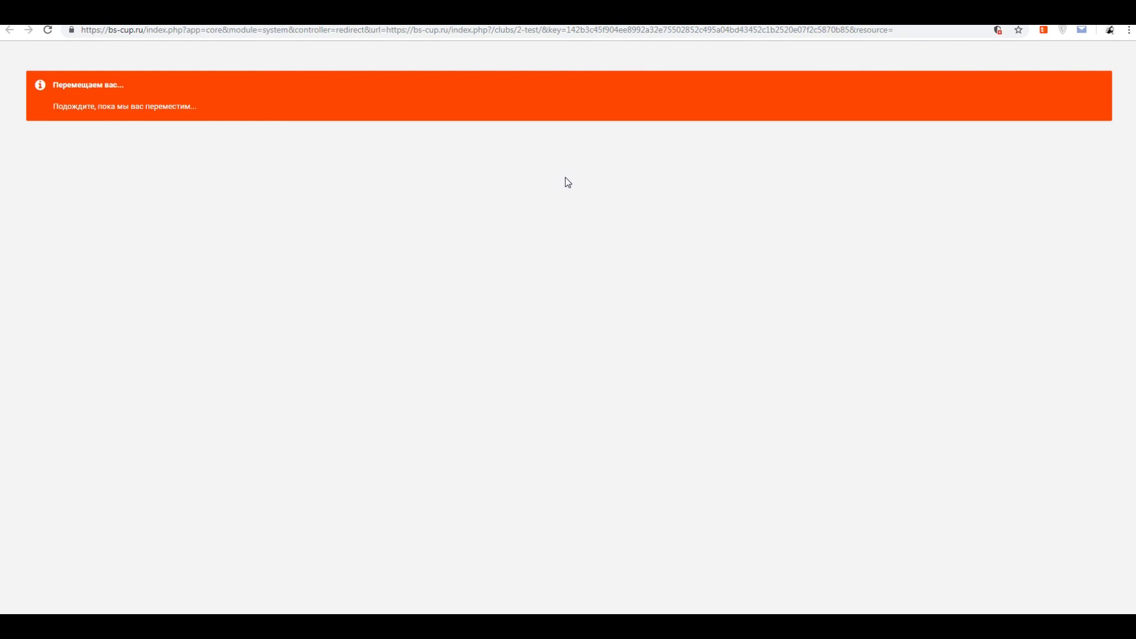
scroll(579, 189, "down", 5)
scroll(578, 190, "up", 8)
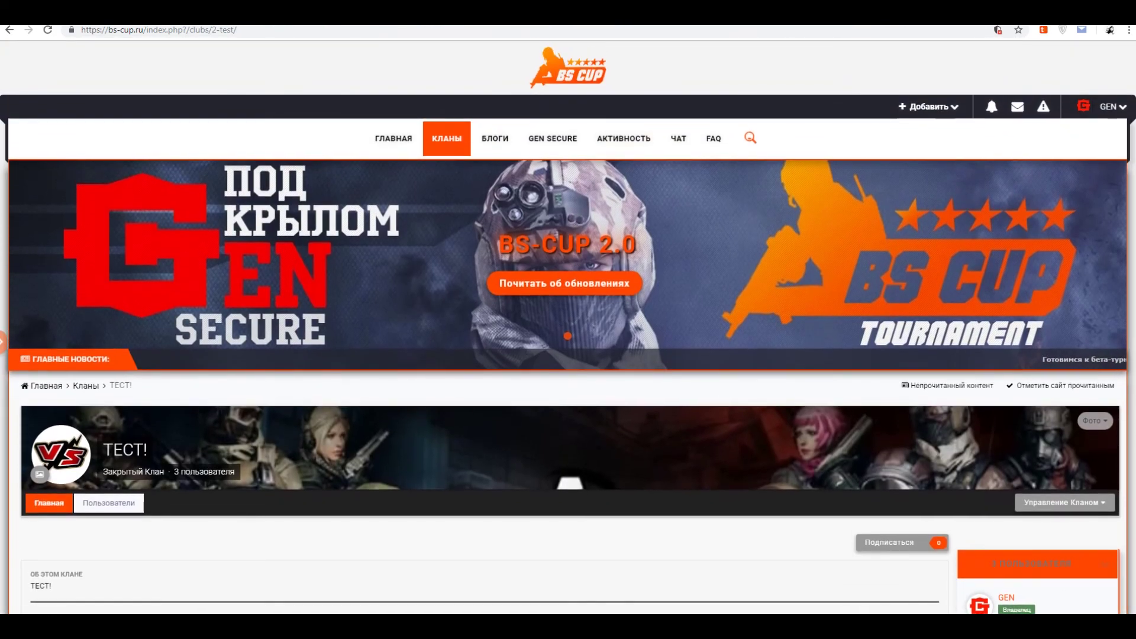
key("ctrl+l")
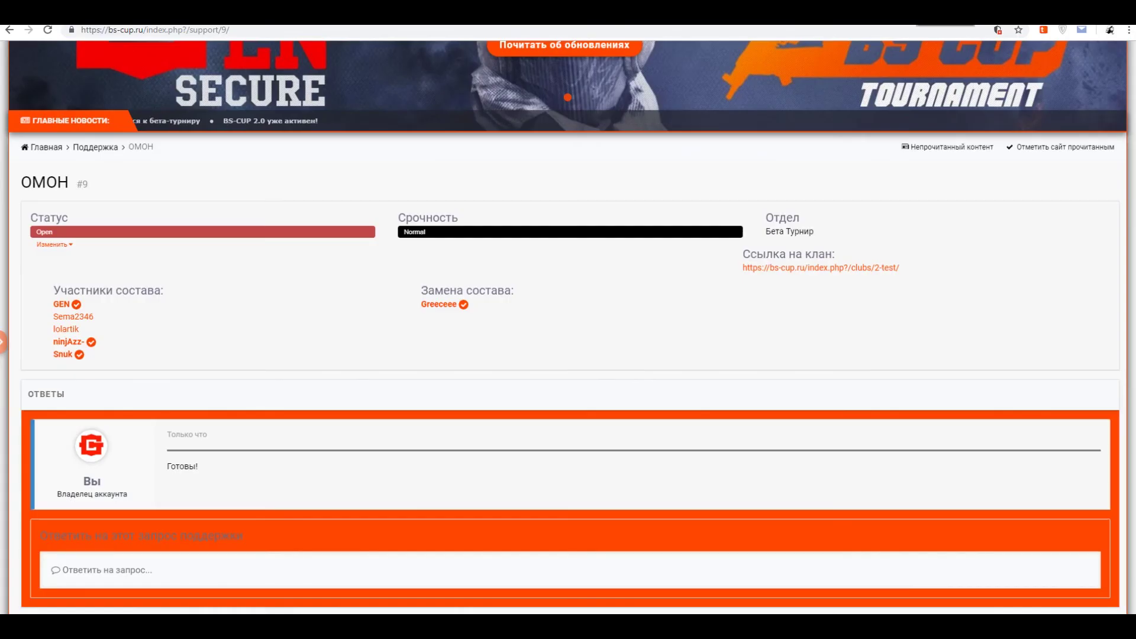
- Look over the whole ОМОН request, including its status, urgency, department, roster, substitute and replies
scroll(618, 100, "down", 2)
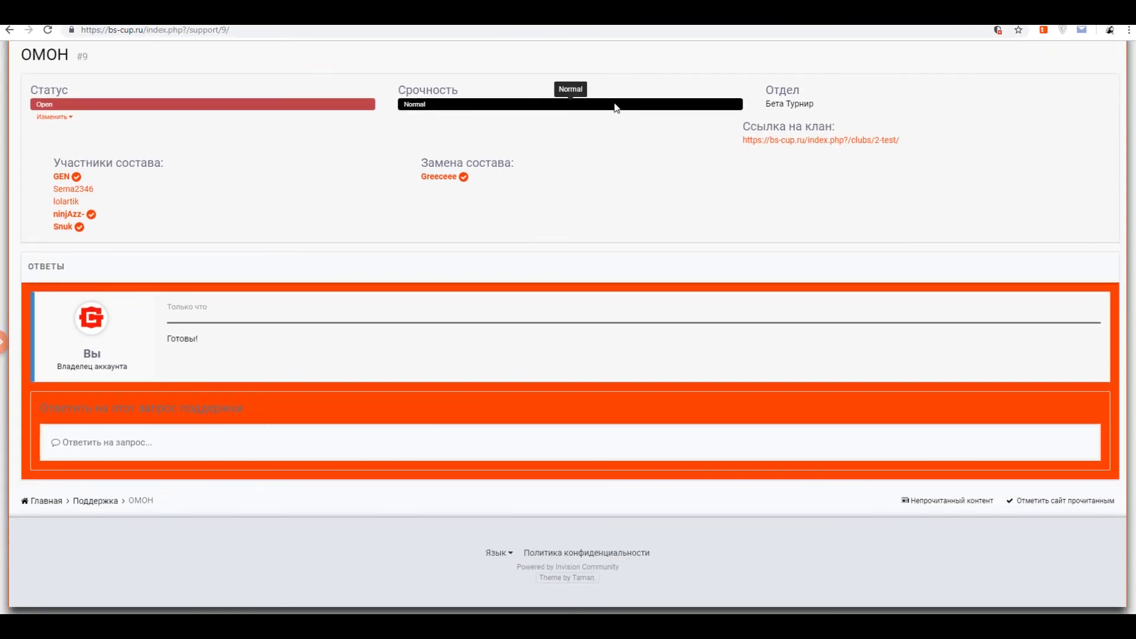
scroll(515, 260, "up", 4)
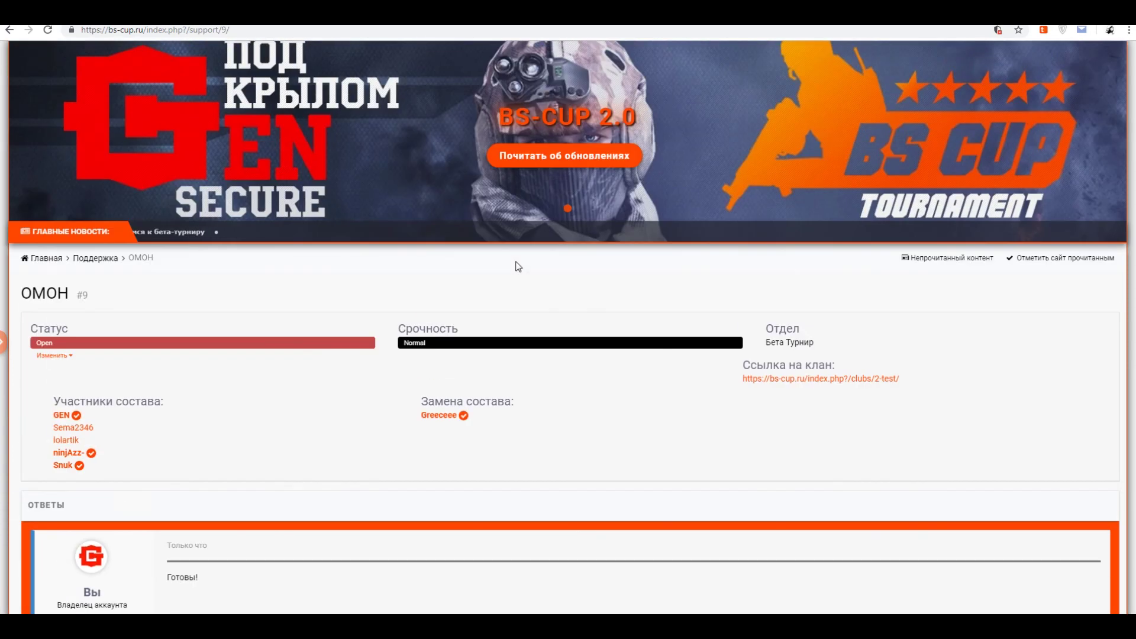
scroll(550, 290, "up", 2)
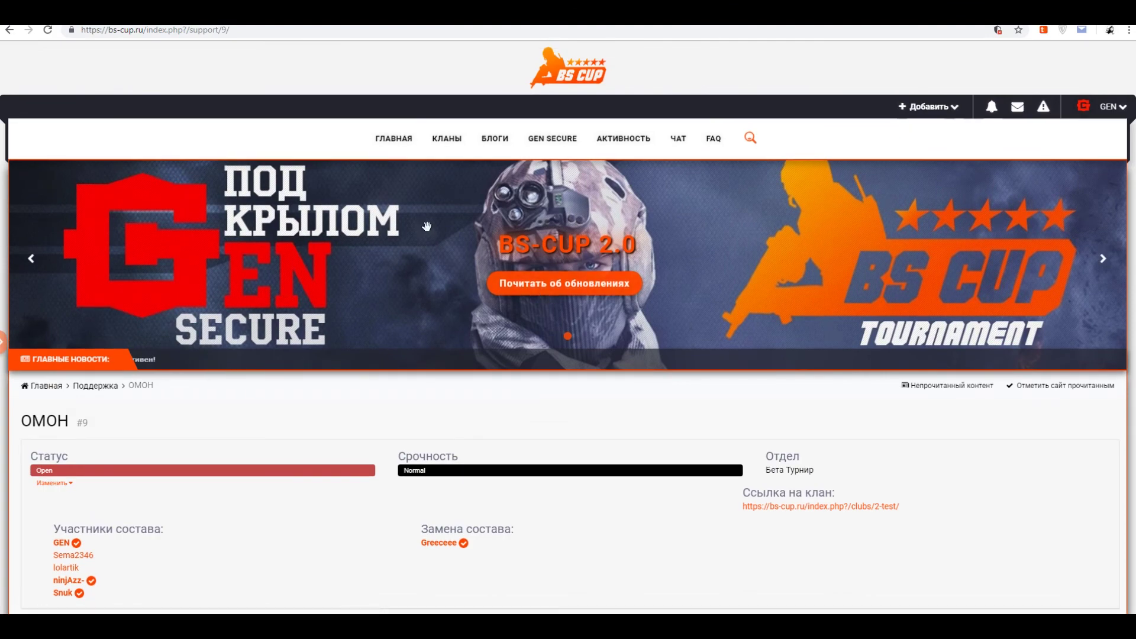
scroll(417, 248, "down", 5)
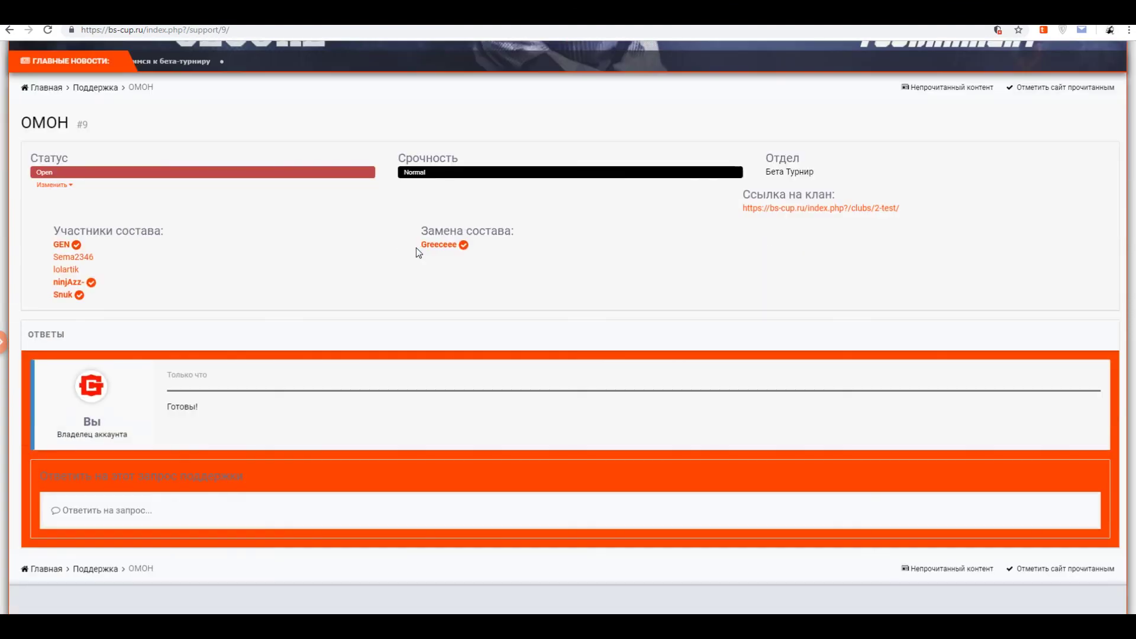
scroll(417, 247, "up", 4)
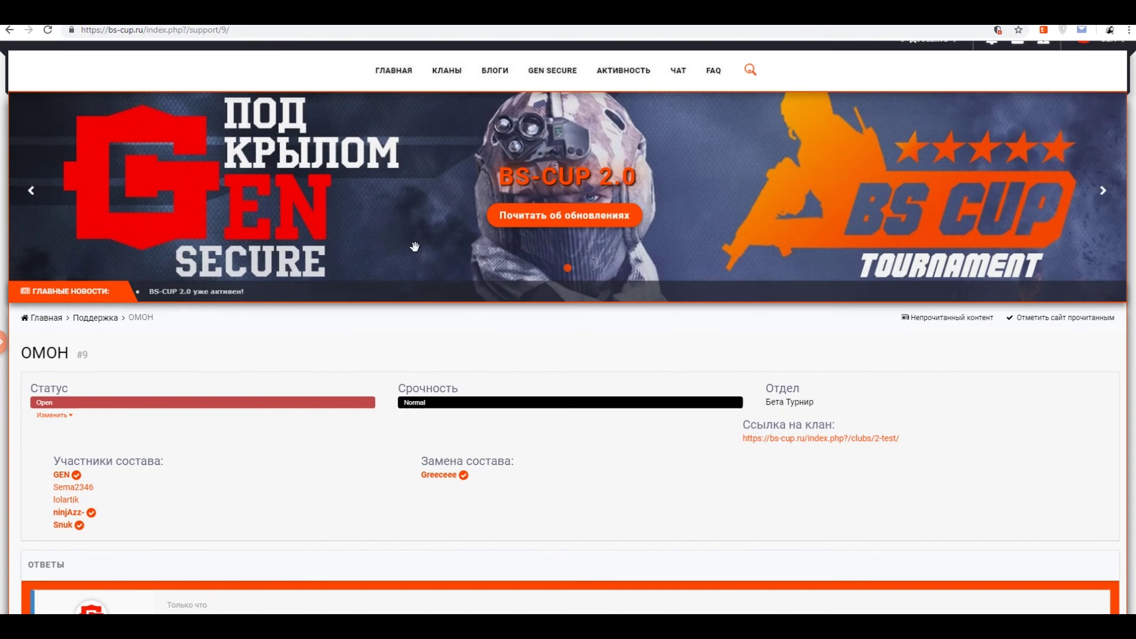